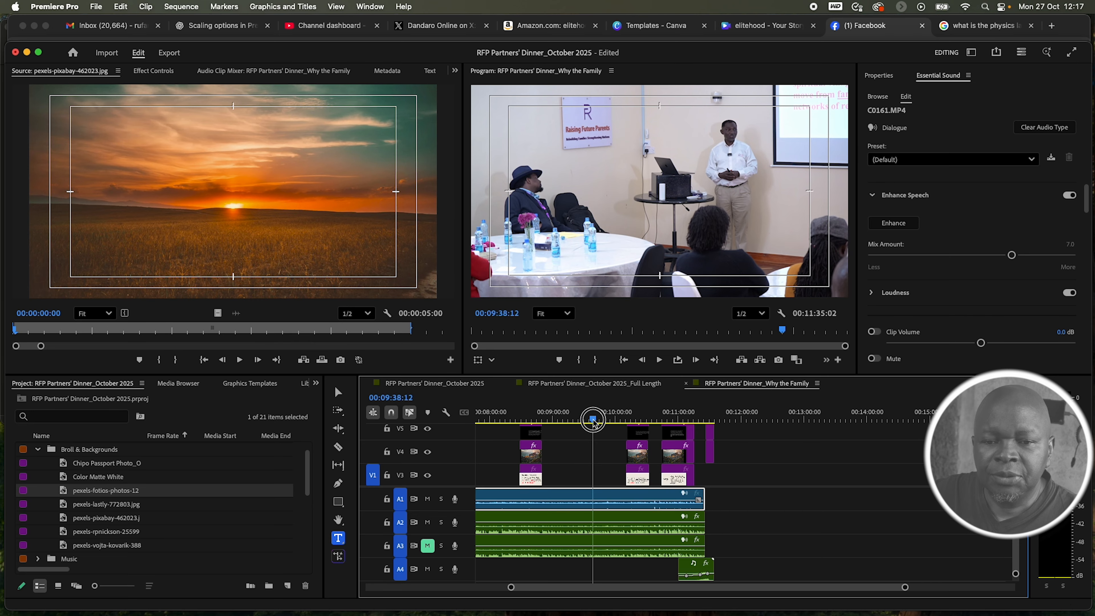
# Step: Move the playhead to the empty area after the sequence's last clip, at 00:11:55:13
pyautogui.moveTo(593, 421)
pyautogui.mouseDown()
pyautogui.moveTo(489, 421)
pyautogui.moveTo(585, 420)
pyautogui.mouseUp()
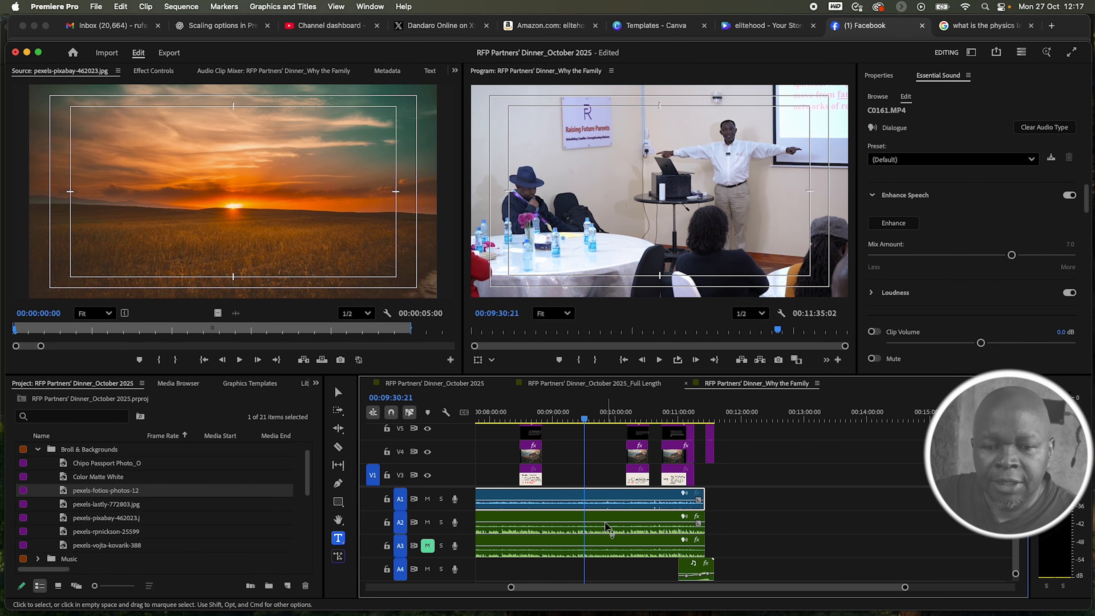
pyautogui.moveTo(510, 590); pyautogui.dragTo(414, 587)
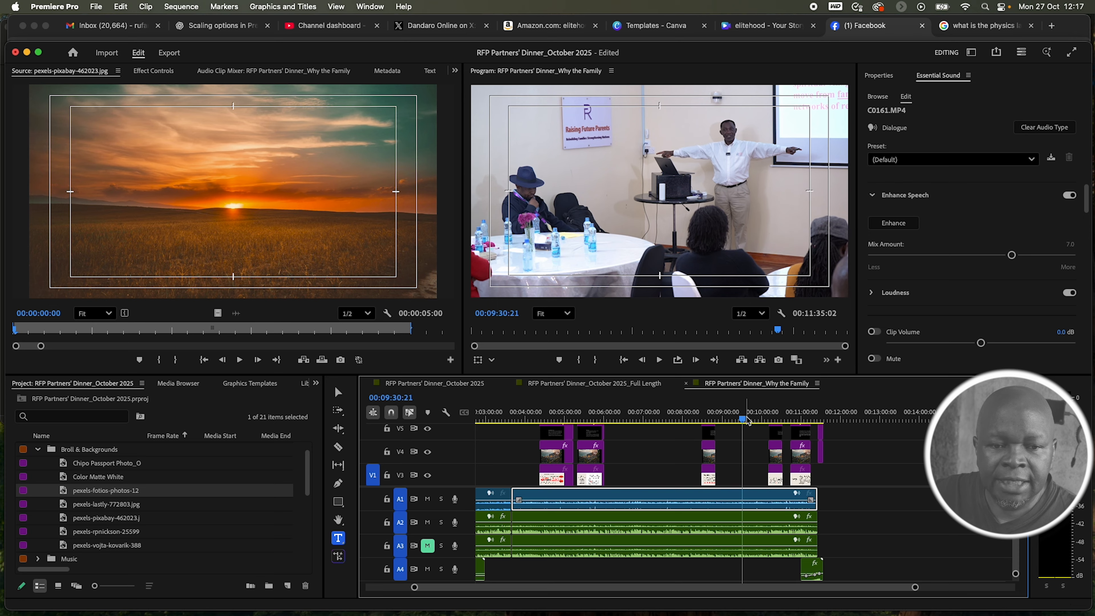
pyautogui.moveTo(744, 421); pyautogui.dragTo(843, 425)
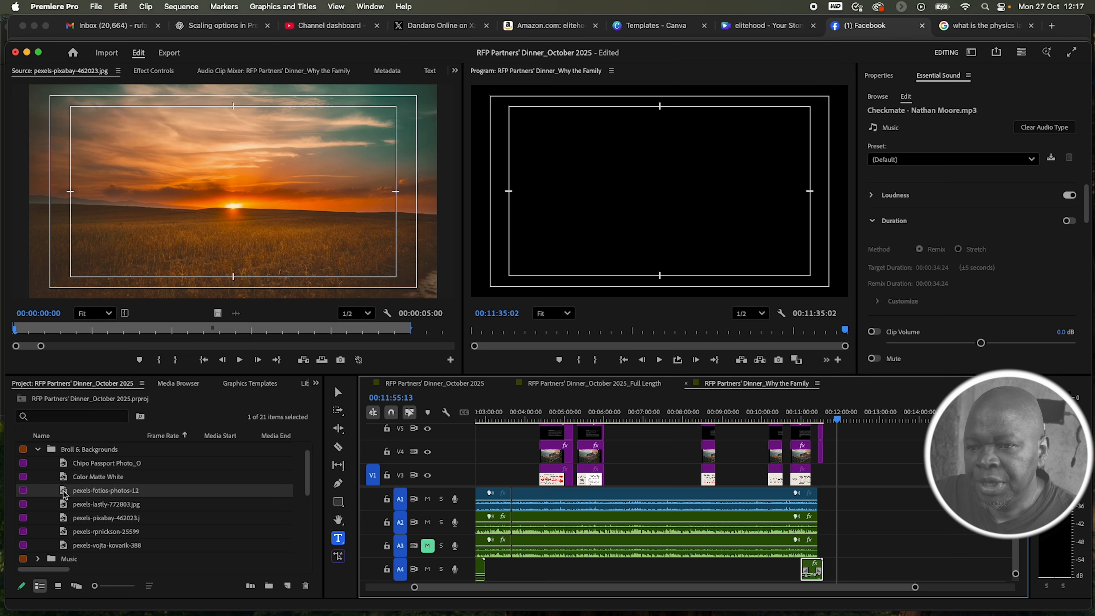
# Step: Preview the pexels background images in the Broll & Backgrounds bin, finishing with pexels-fotios-photos-1266302.jpg
pyautogui.doubleClick(86, 491)
pyautogui.doubleClick(64, 505)
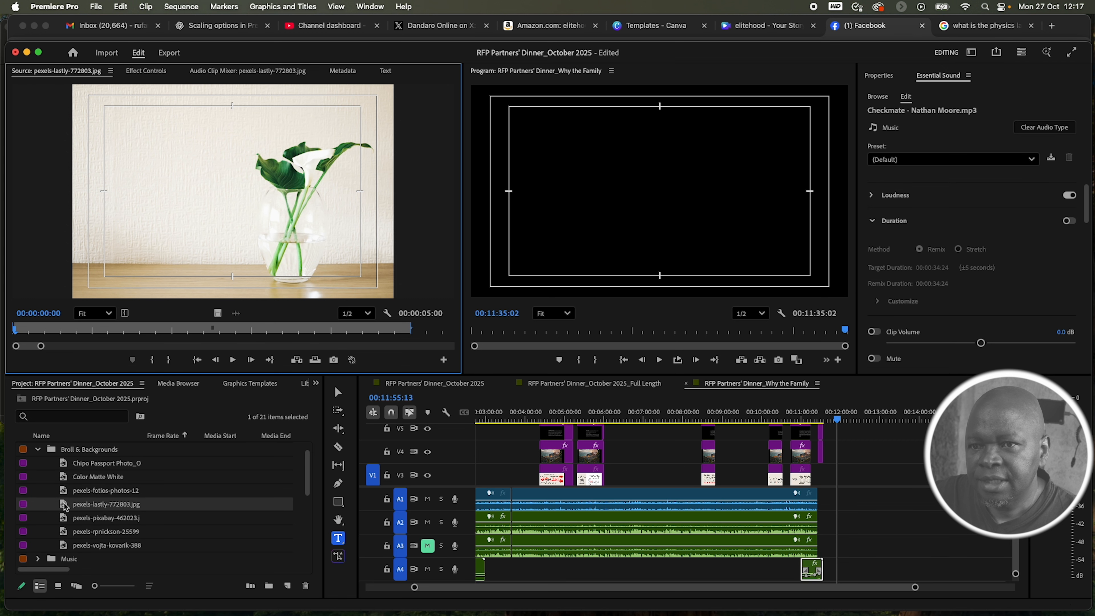
pyautogui.doubleClick(63, 518)
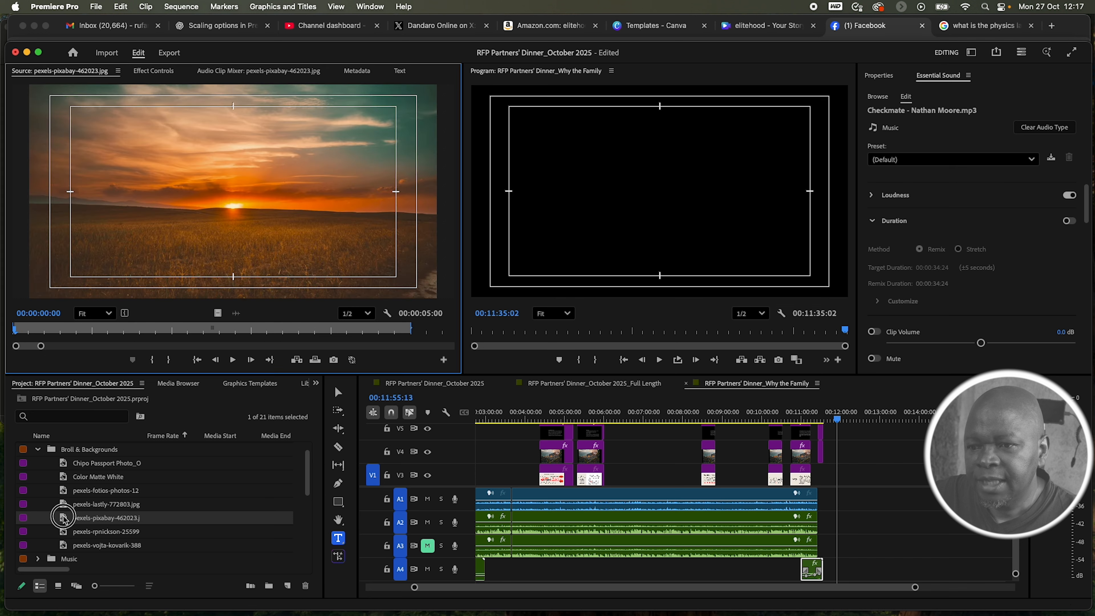
pyautogui.doubleClick(64, 532)
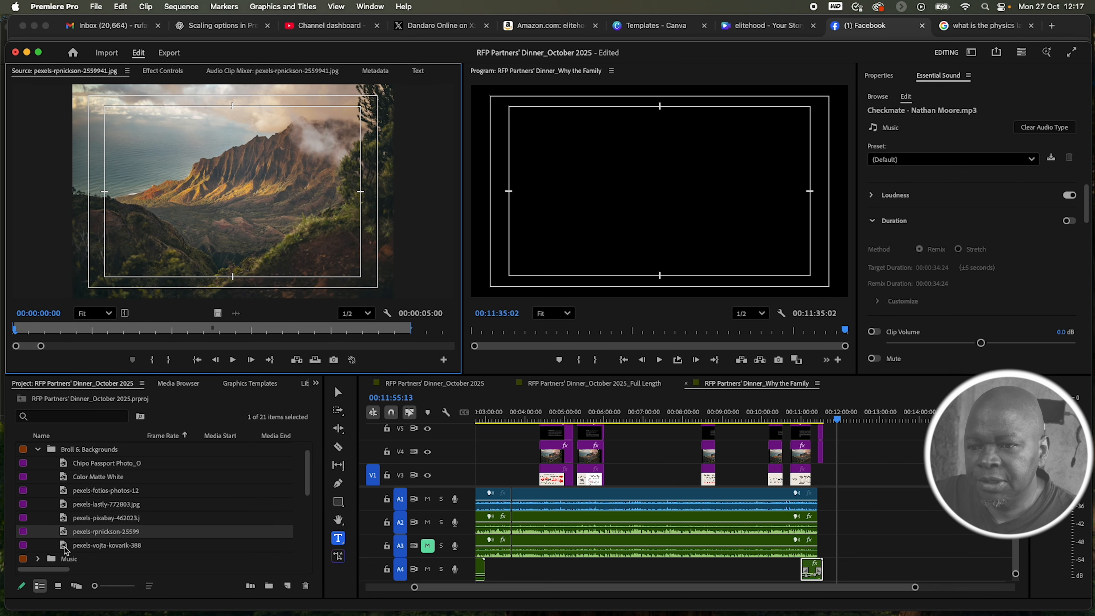
pyautogui.doubleClick(66, 546)
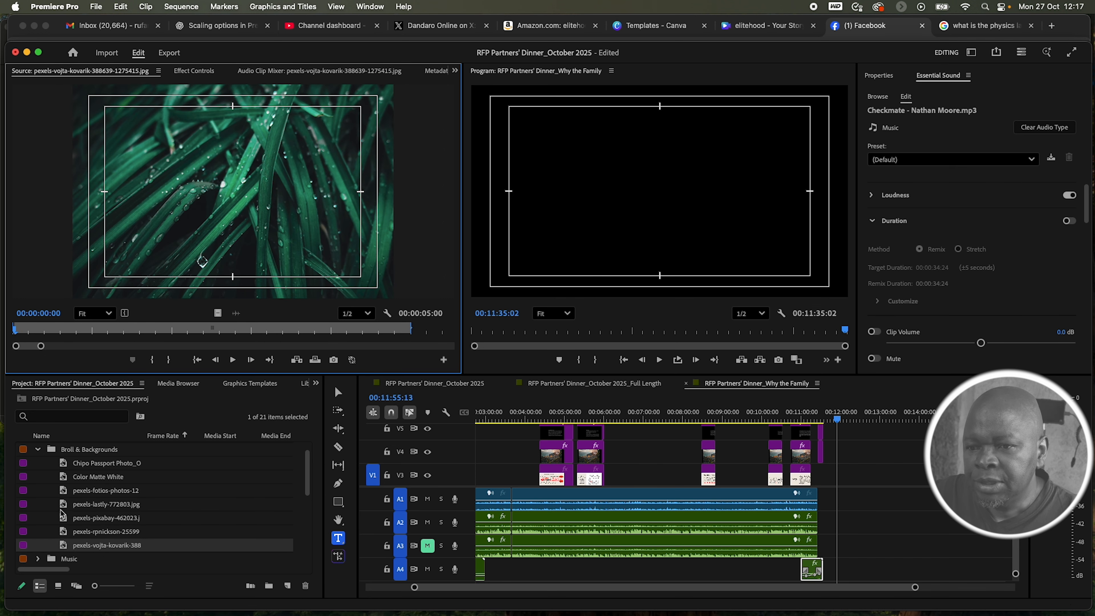
pyautogui.doubleClick(65, 491)
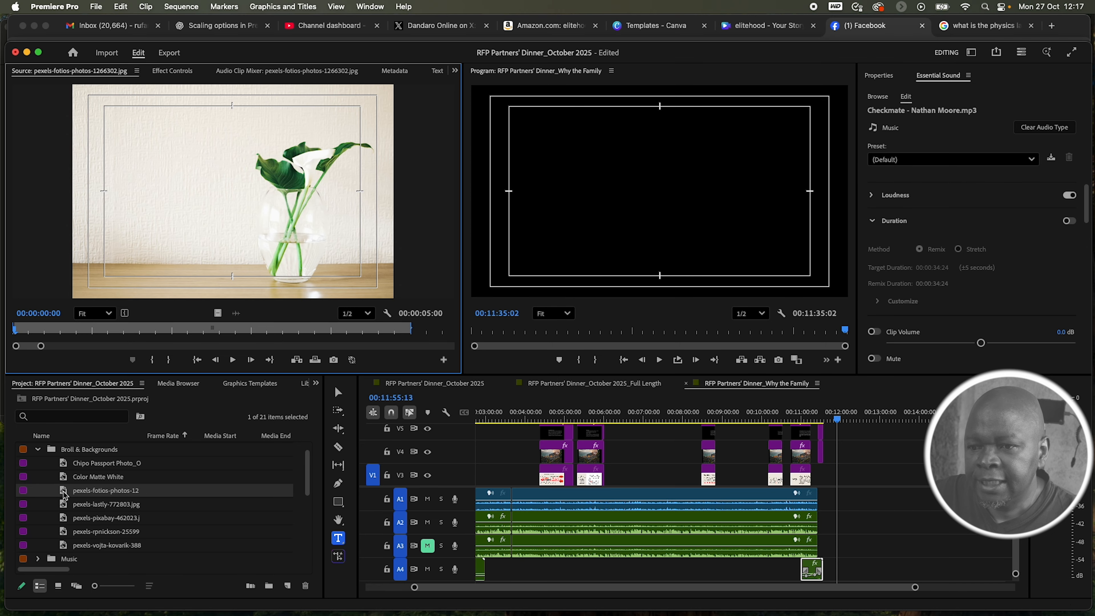
# Step: Check the media file properties of pexels-fotios-photos-1266302.jpg for its image size, and close the properties window
pyautogui.rightClick(64, 493)
pyautogui.scroll(-3, 107, 494)
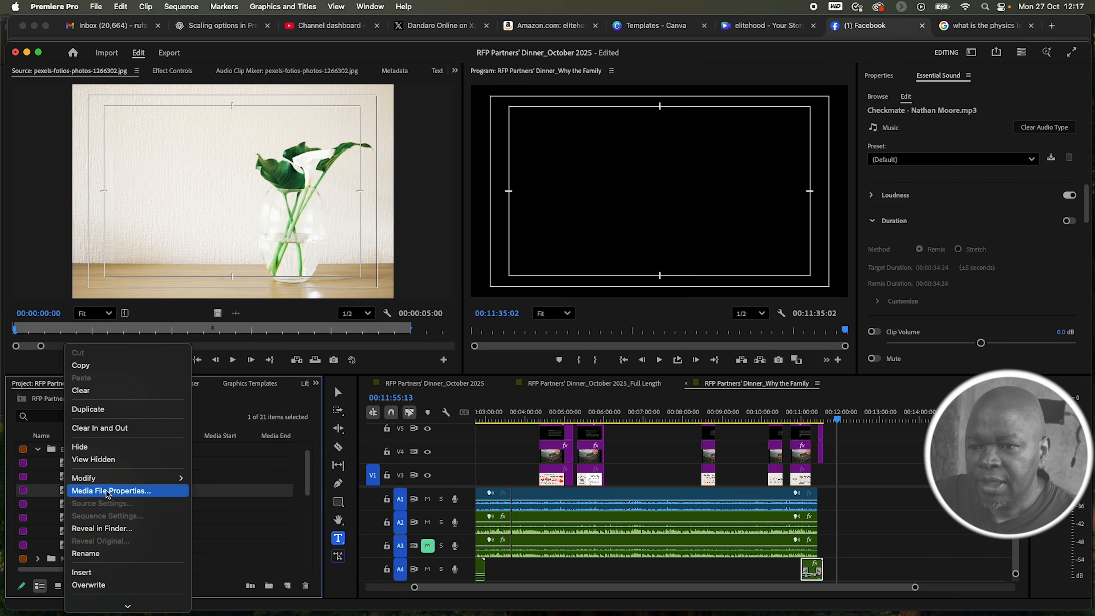
pyautogui.click(109, 491)
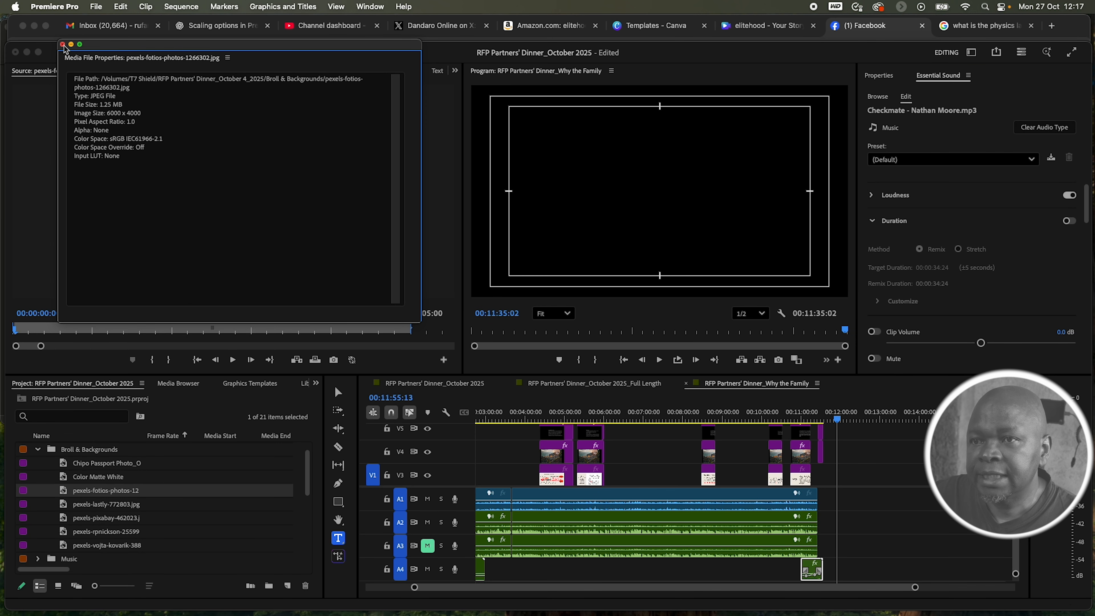
pyautogui.click(202, 53)
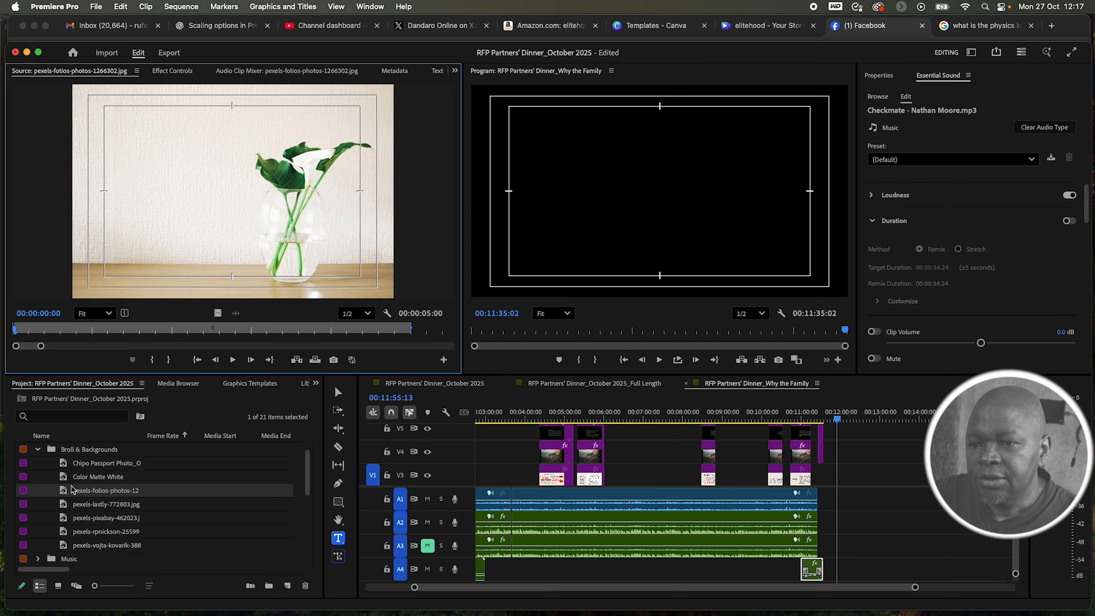
# Step: Place pexels-fotios-photos-1266302.jpg on track V3 after the last clip, at about 00:11:50, and show it in the program monitor
pyautogui.moveTo(99, 490); pyautogui.dragTo(836, 474)
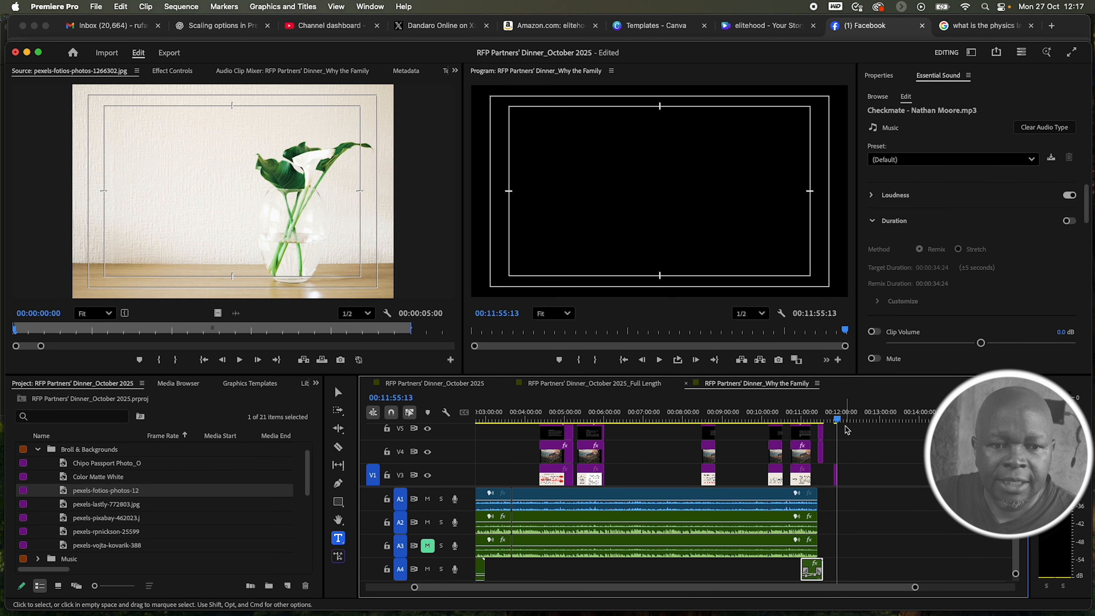
pyautogui.click(835, 418)
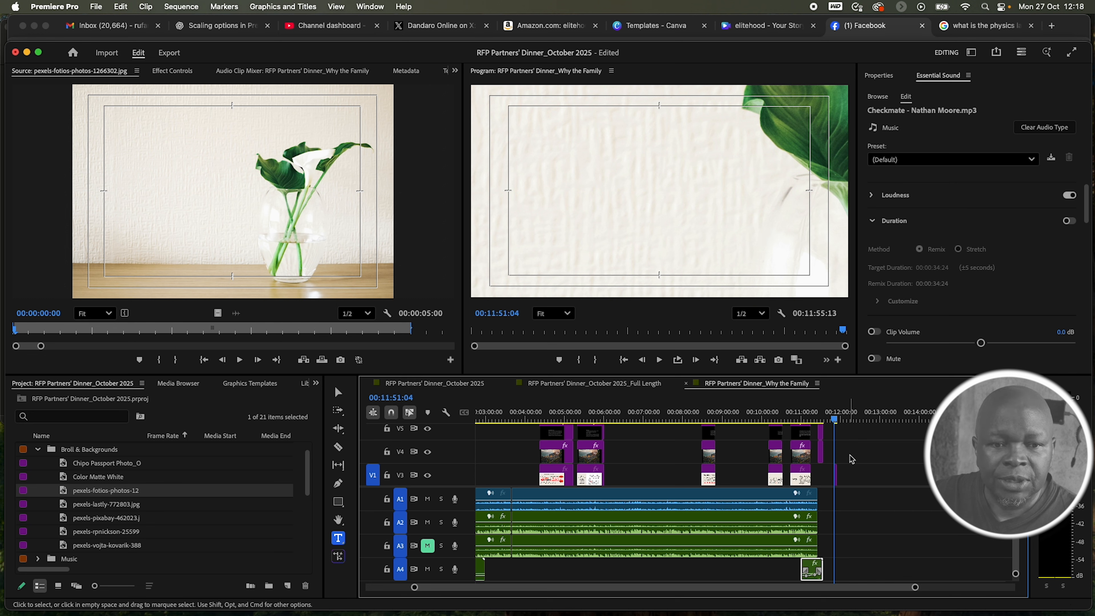
pyautogui.click(836, 419)
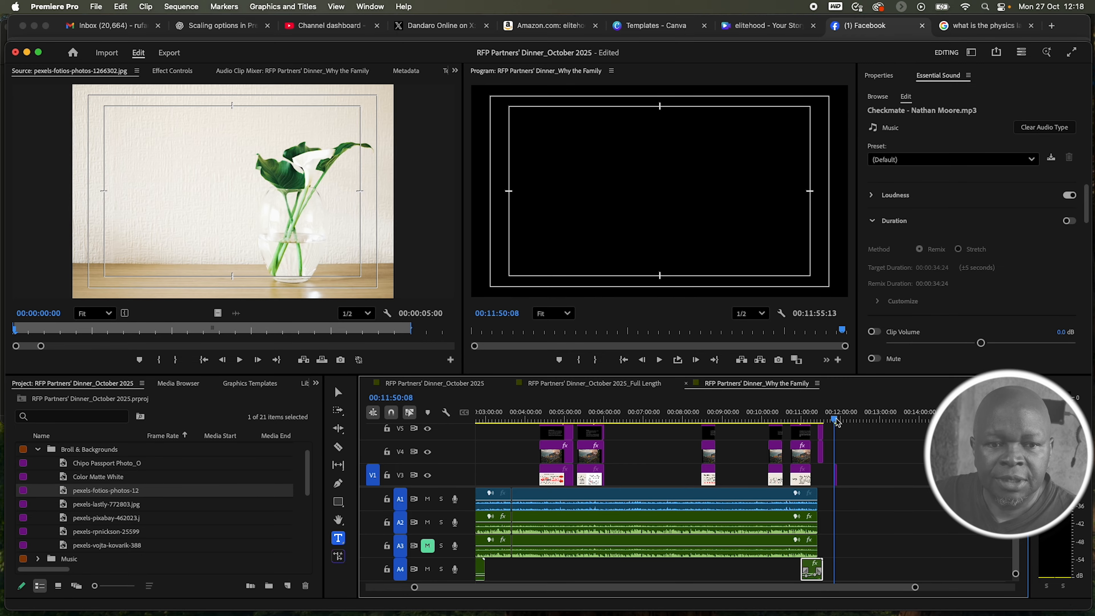
pyautogui.scroll(5, 819, 449)
pyautogui.click(772, 468)
pyautogui.scroll(3, 754, 479)
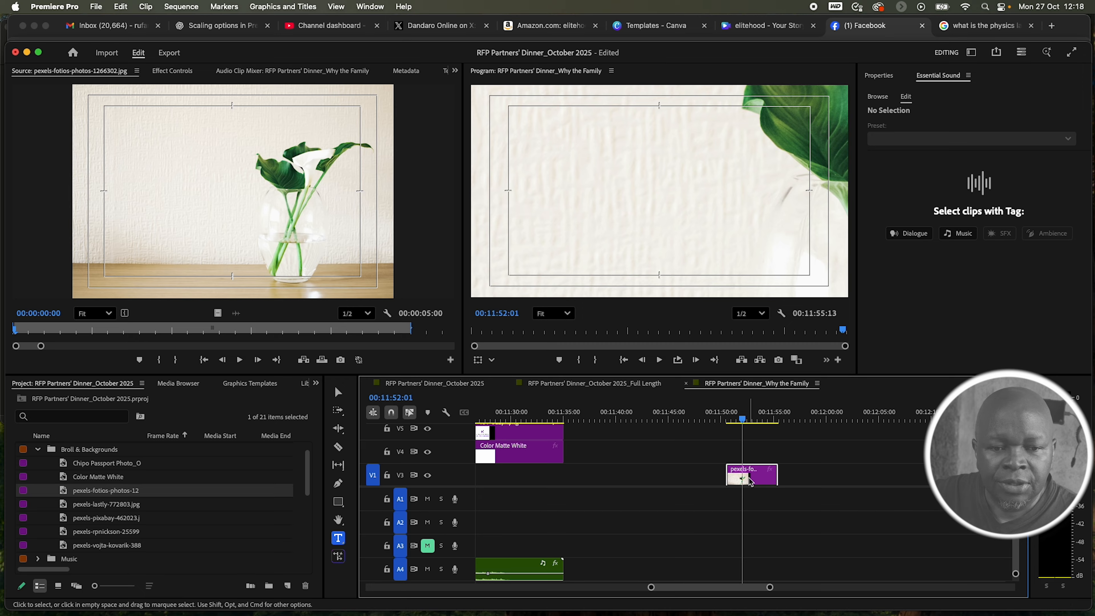
# Step: Apply Scale to Frame Size to the vase image clip on V3 and show its Effect Controls
pyautogui.rightClick(750, 480)
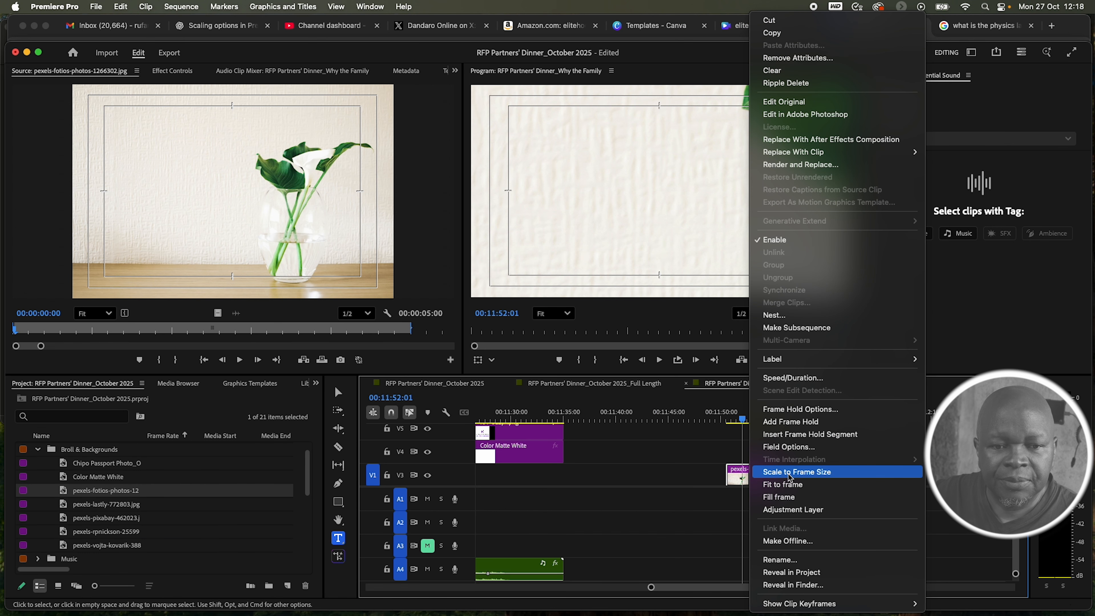
pyautogui.click(790, 477)
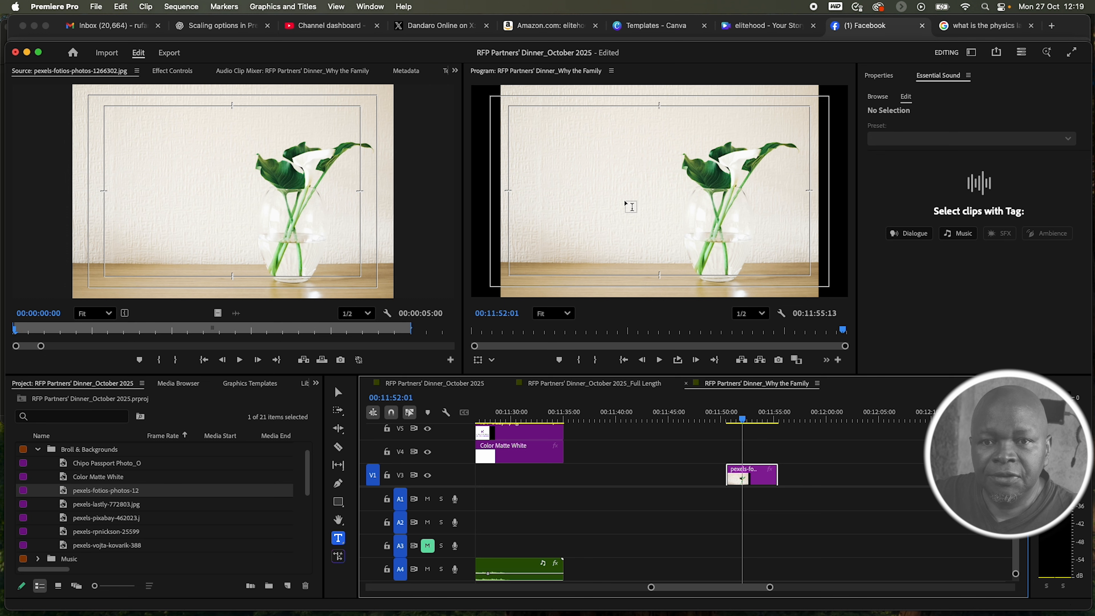
pyautogui.moveTo(751, 416); pyautogui.dragTo(750, 420)
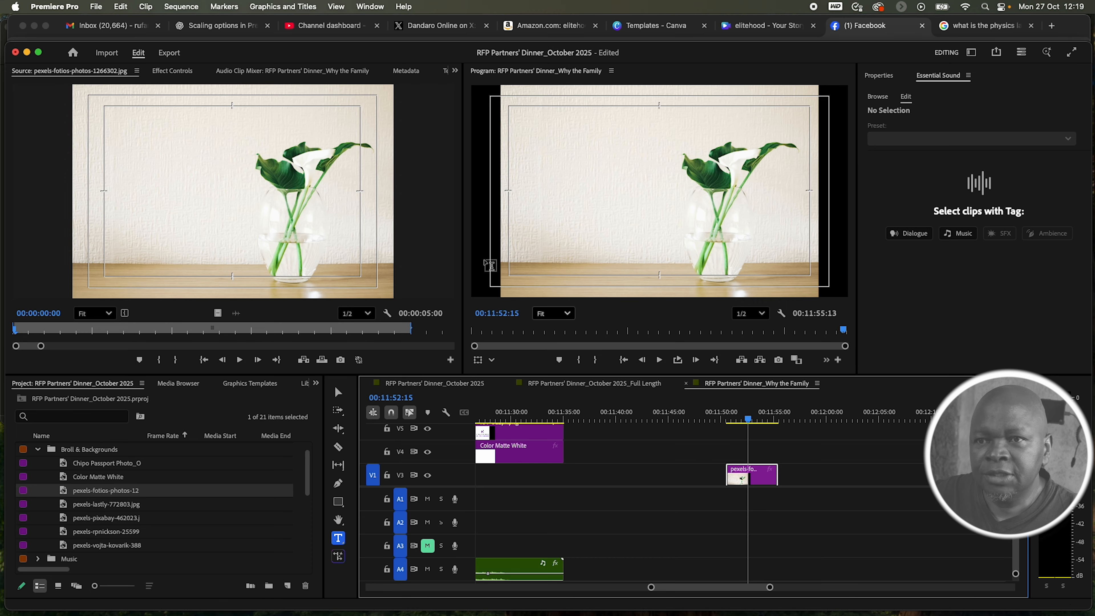
pyautogui.click(182, 74)
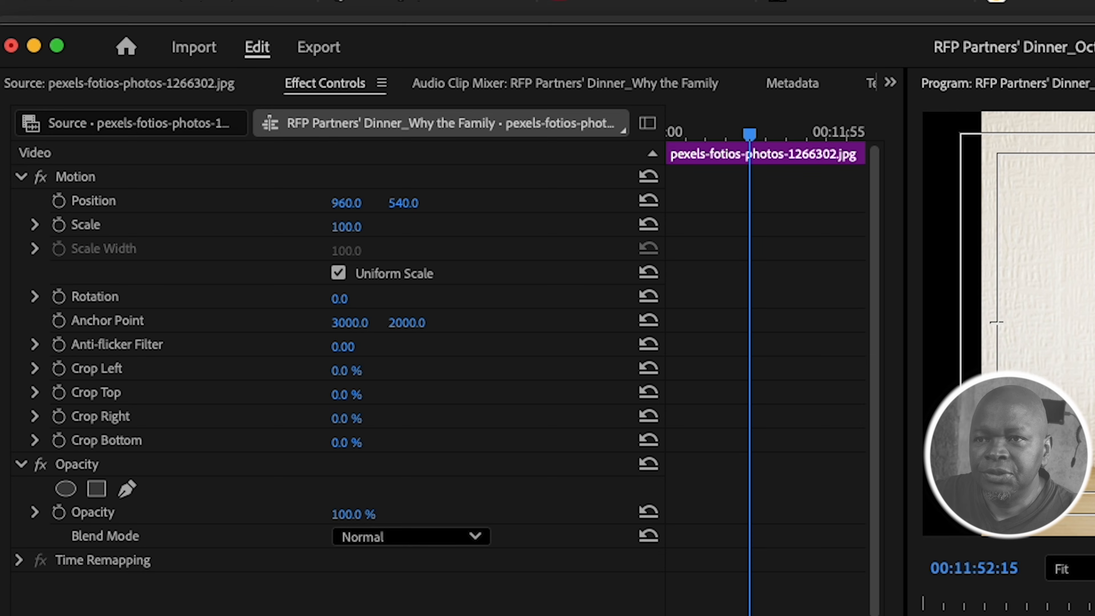
# Step: Undo the Scale to Frame Size change on the vase clip and redo it to compare the framing
pyautogui.click(221, 0)
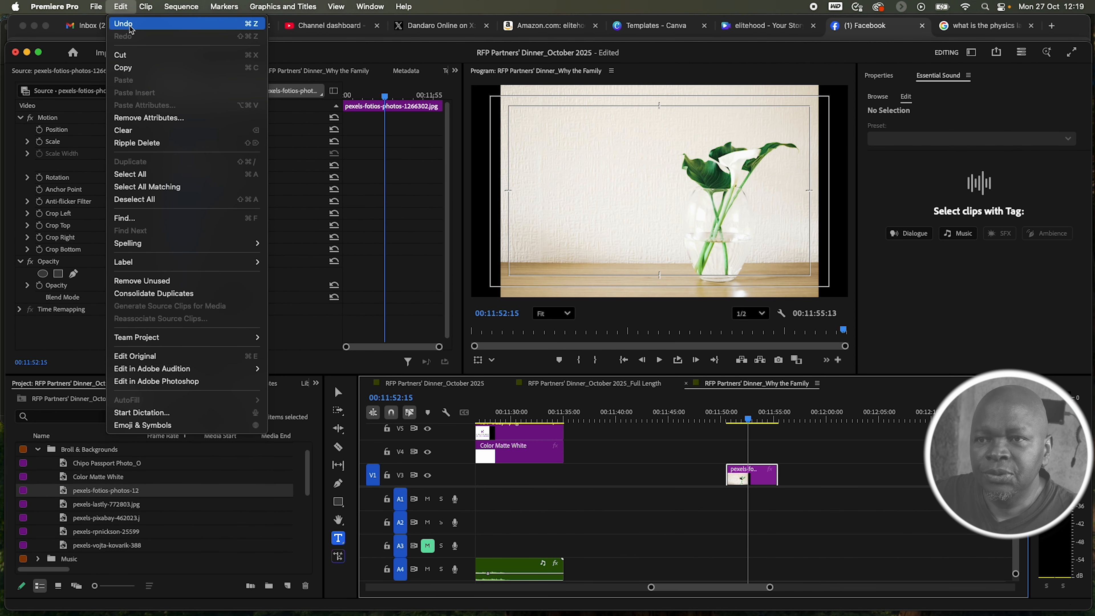
pyautogui.click(130, 25)
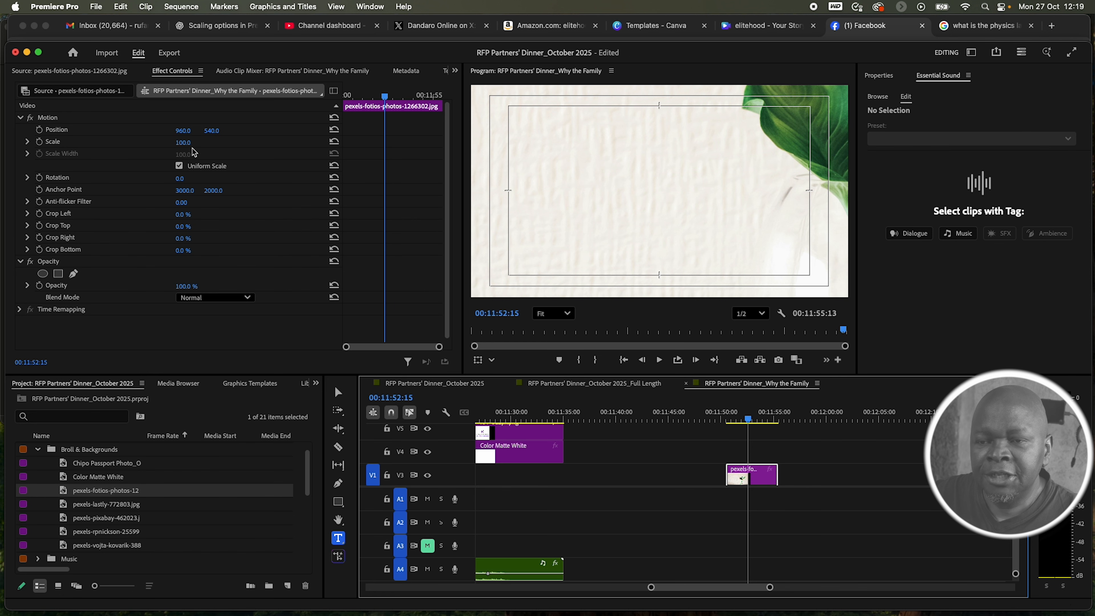
pyautogui.click(121, 7)
pyautogui.click(124, 38)
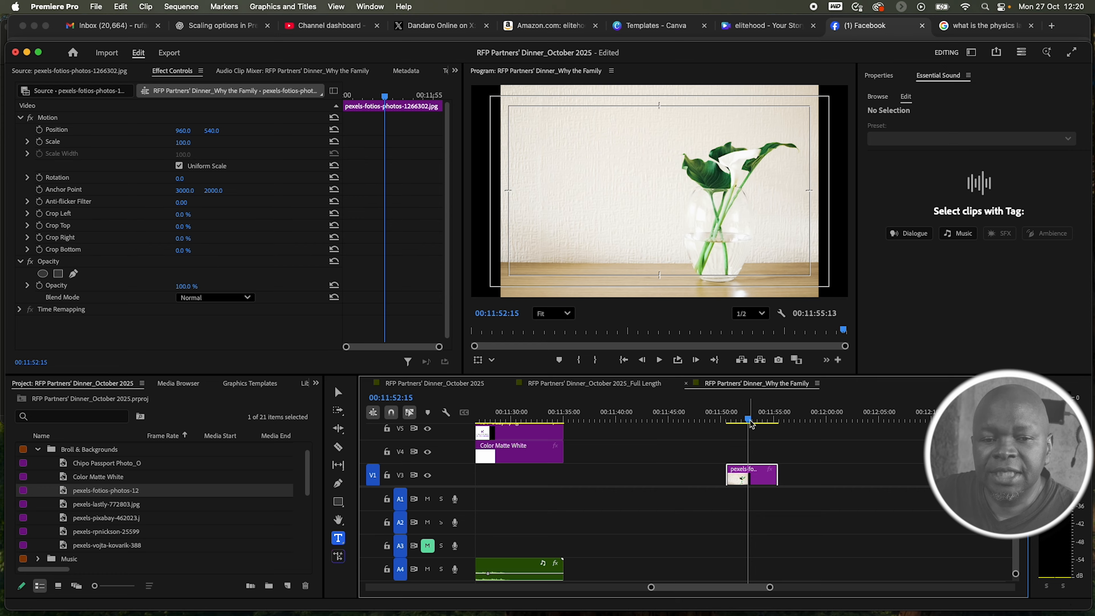
# Step: Keyframe the vase clip's Scale from 100 at about 00:11:51 to 200 at 00:11:54:02
pyautogui.moveTo(751, 424); pyautogui.dragTo(752, 424)
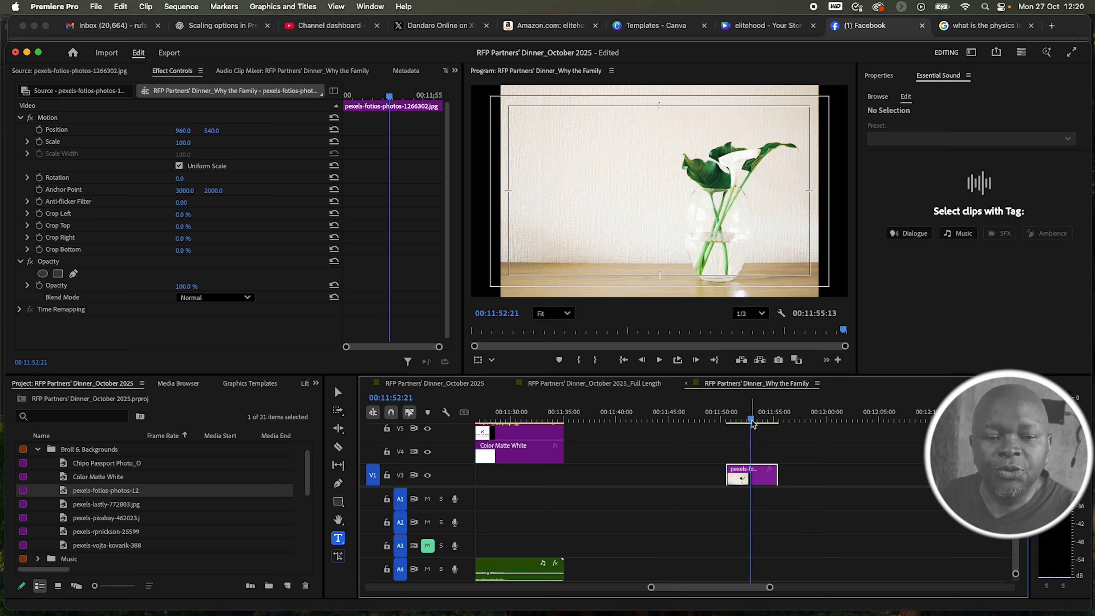
pyautogui.click(747, 422)
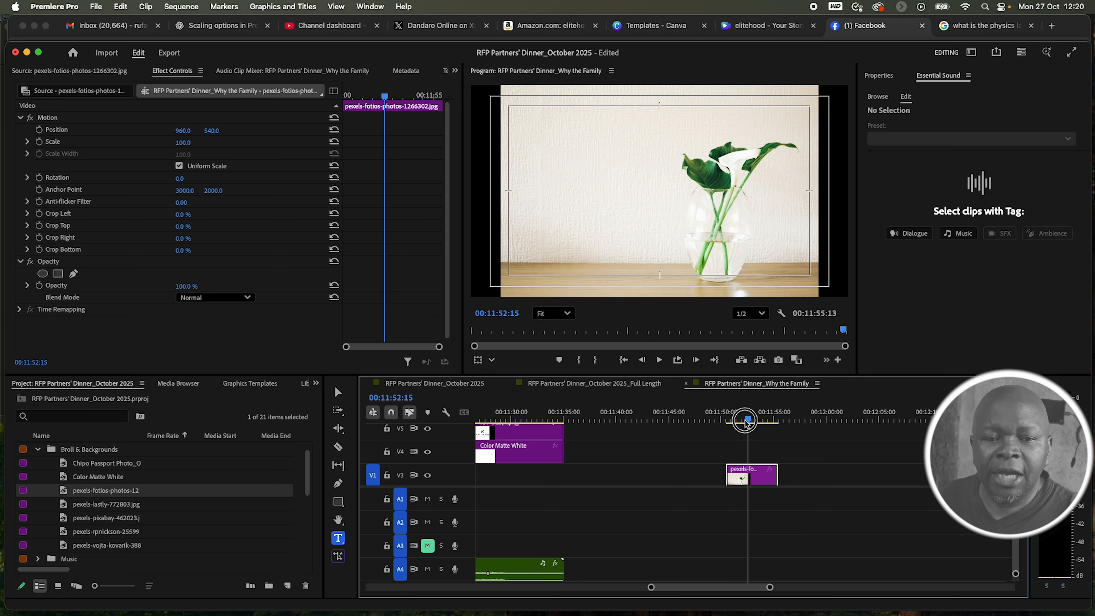
pyautogui.moveTo(748, 422); pyautogui.dragTo(739, 421)
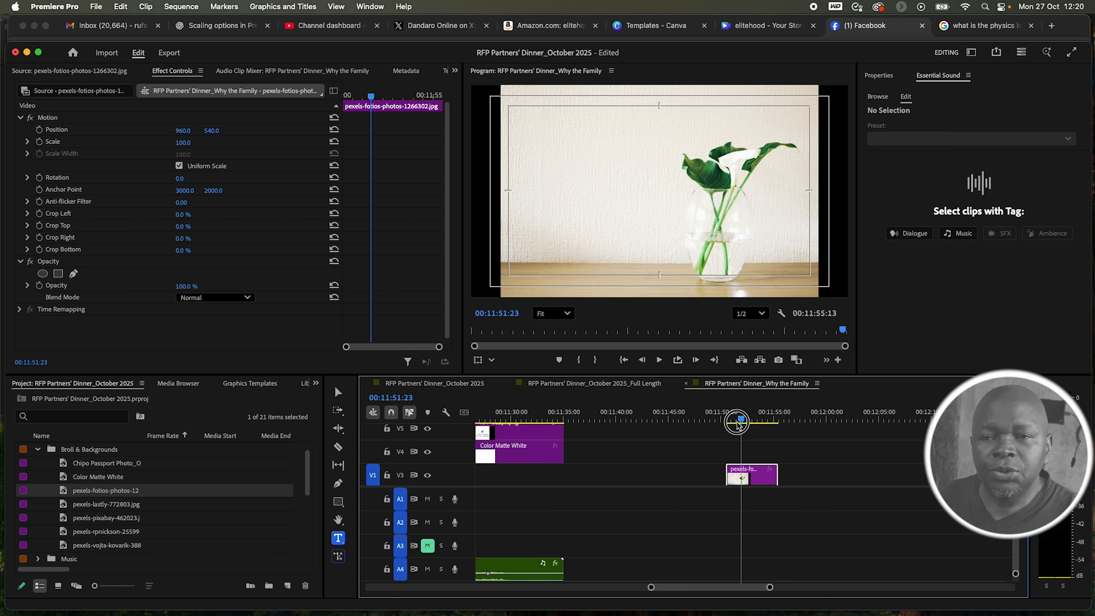
pyautogui.click(39, 141)
pyautogui.click(415, 96)
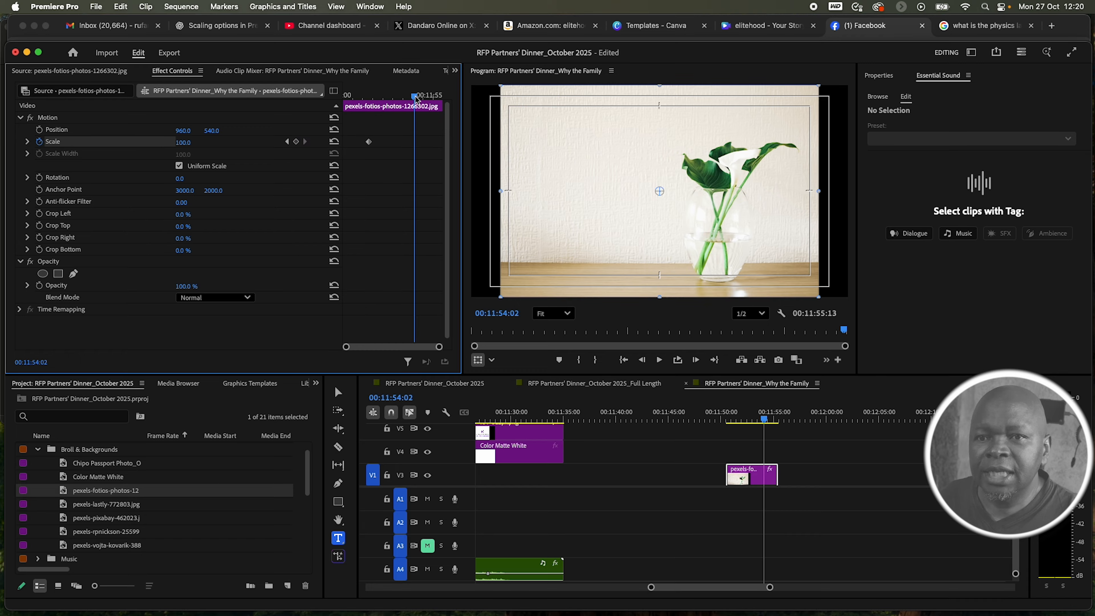
pyautogui.click(27, 143)
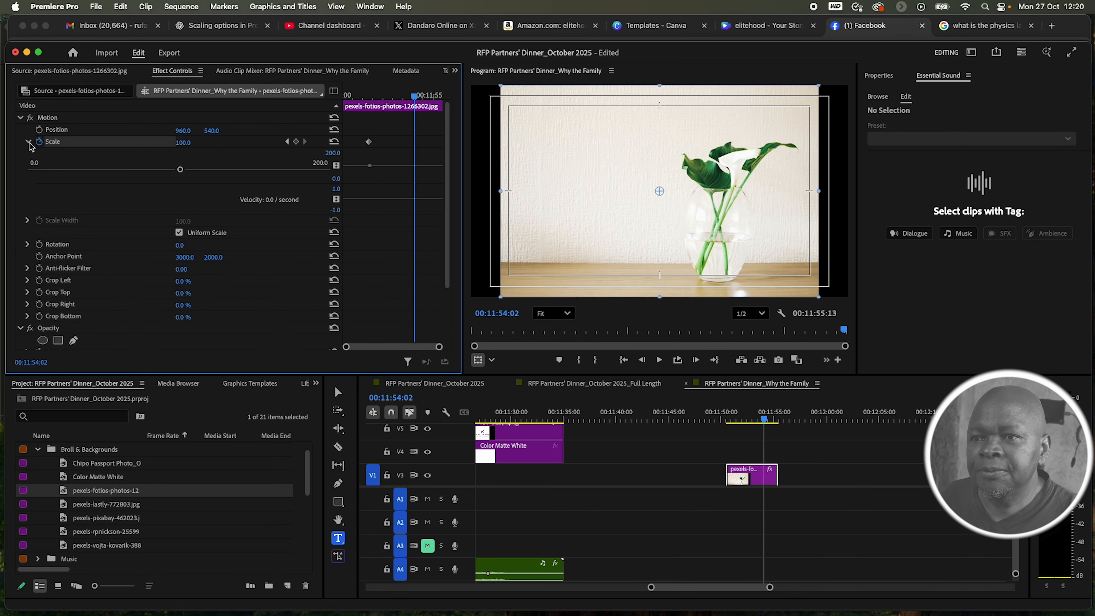
pyautogui.moveTo(179, 171); pyautogui.dragTo(357, 199)
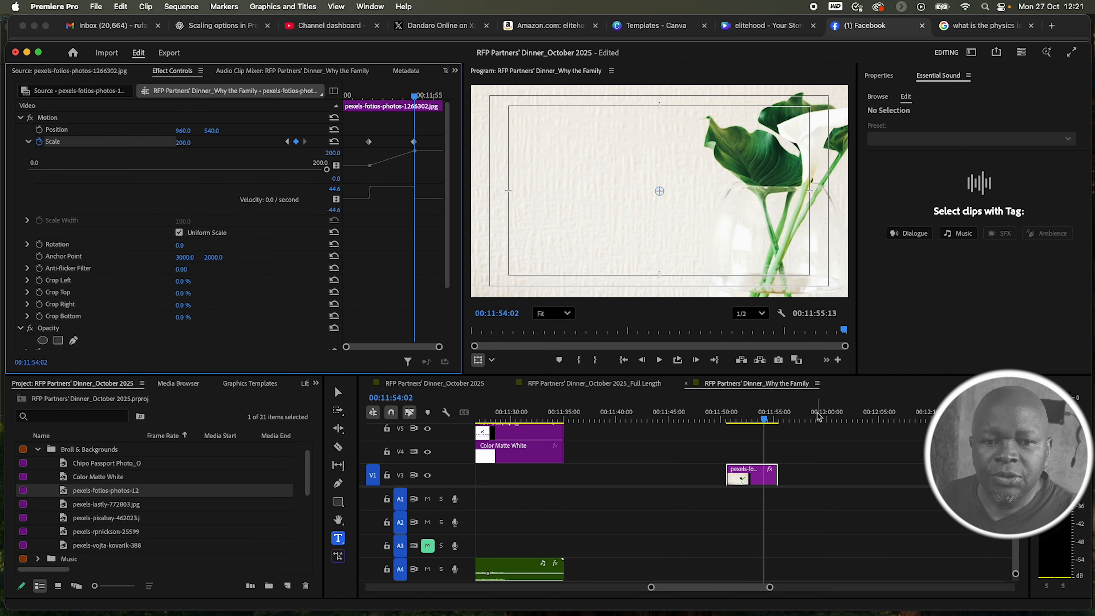
# Step: Play and scrub through the vase clip's scale animation to check the zoom and image quality
pyautogui.click(735, 416)
pyautogui.click(659, 361)
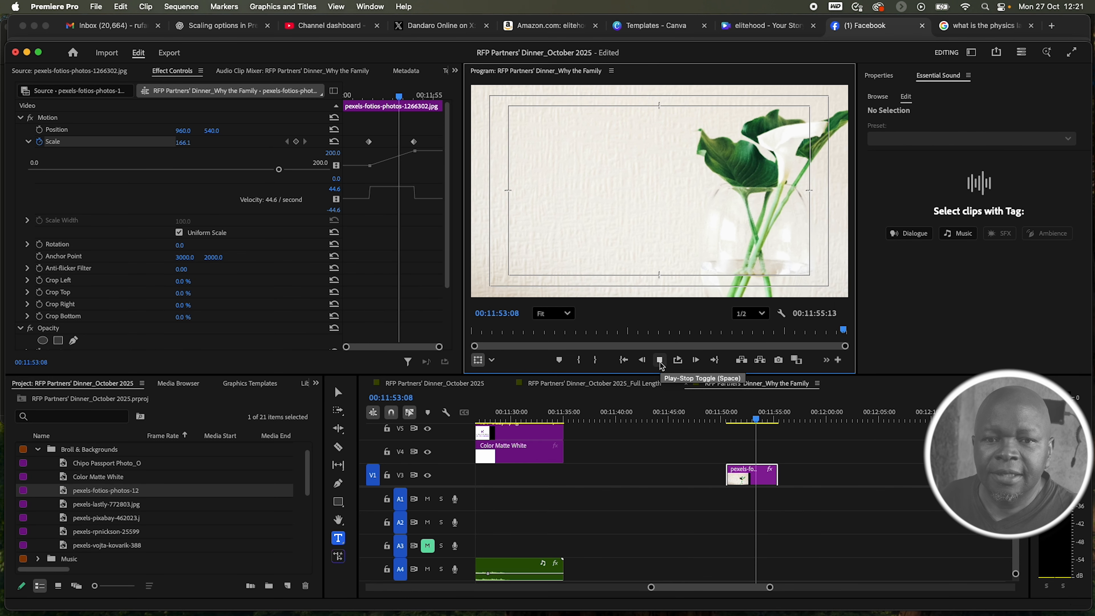
pyautogui.click(660, 361)
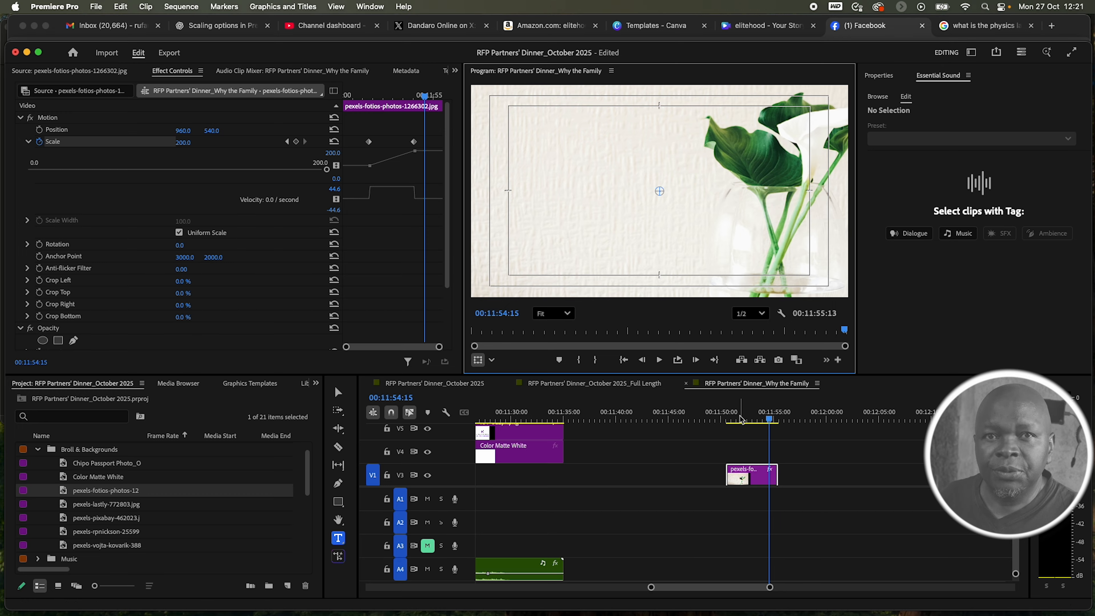
pyautogui.click(752, 418)
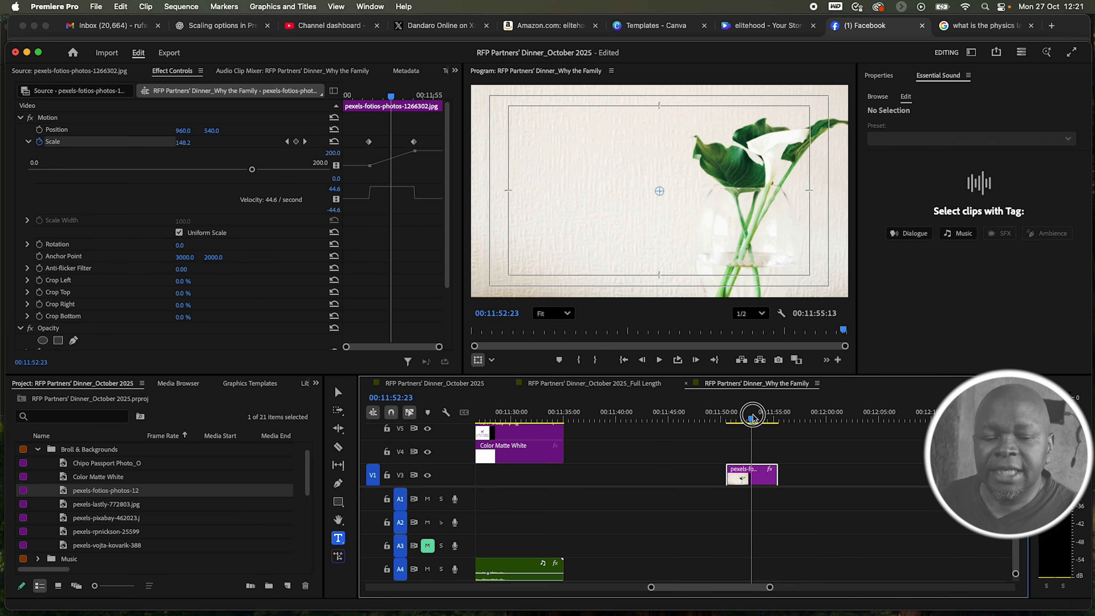
pyautogui.moveTo(753, 415); pyautogui.dragTo(754, 416)
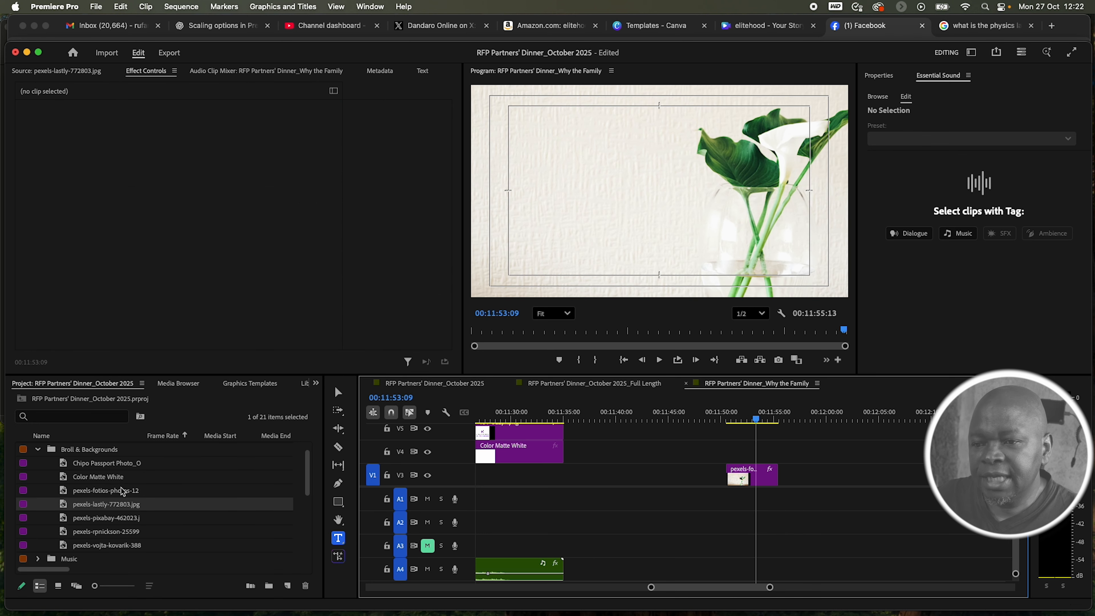
# Step: Place a second copy of pexels-fotios-photos-1266302.jpg on track V3, just after the animated vase clip
pyautogui.doubleClick(64, 491)
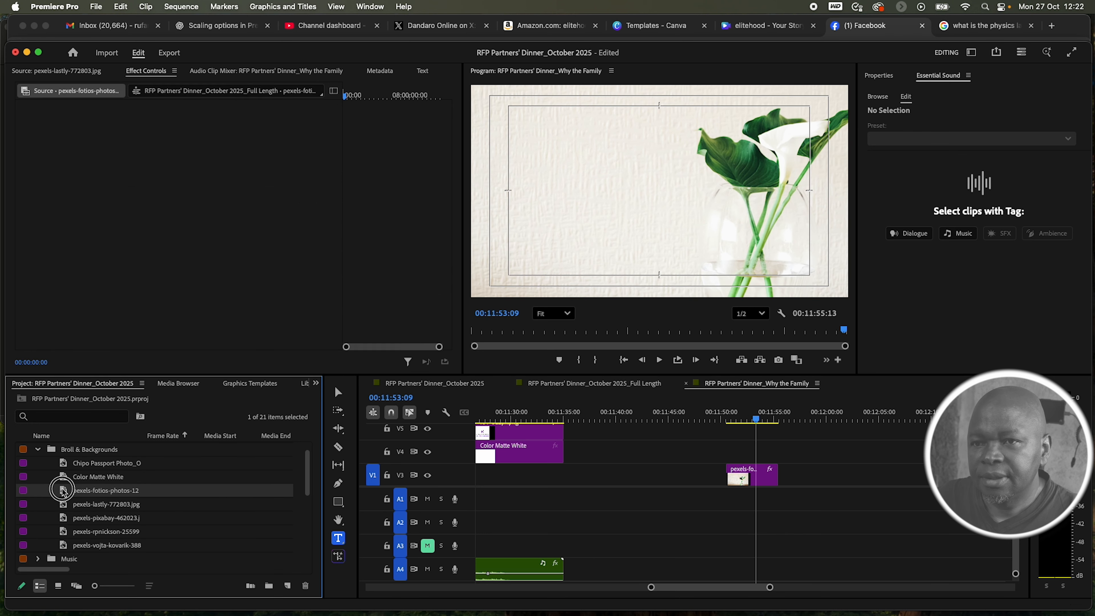
pyautogui.moveTo(64, 494); pyautogui.dragTo(797, 476)
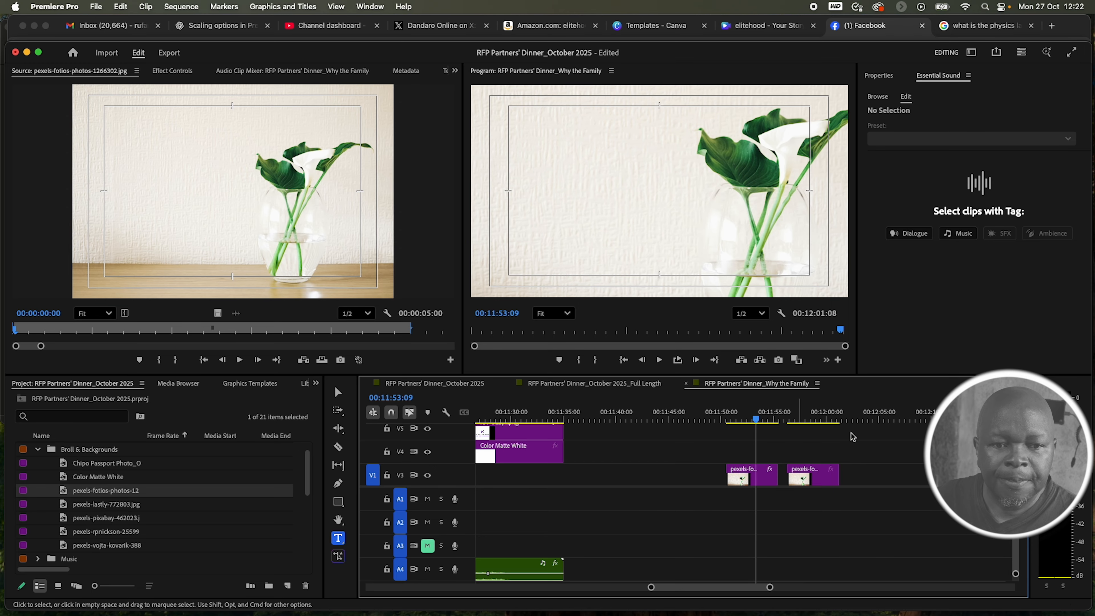
# Step: Apply Fit to frame to the second vase clip on V3 and compare its framing with the first vase clip
pyautogui.click(817, 482)
pyautogui.click(805, 478)
pyautogui.rightClick(805, 478)
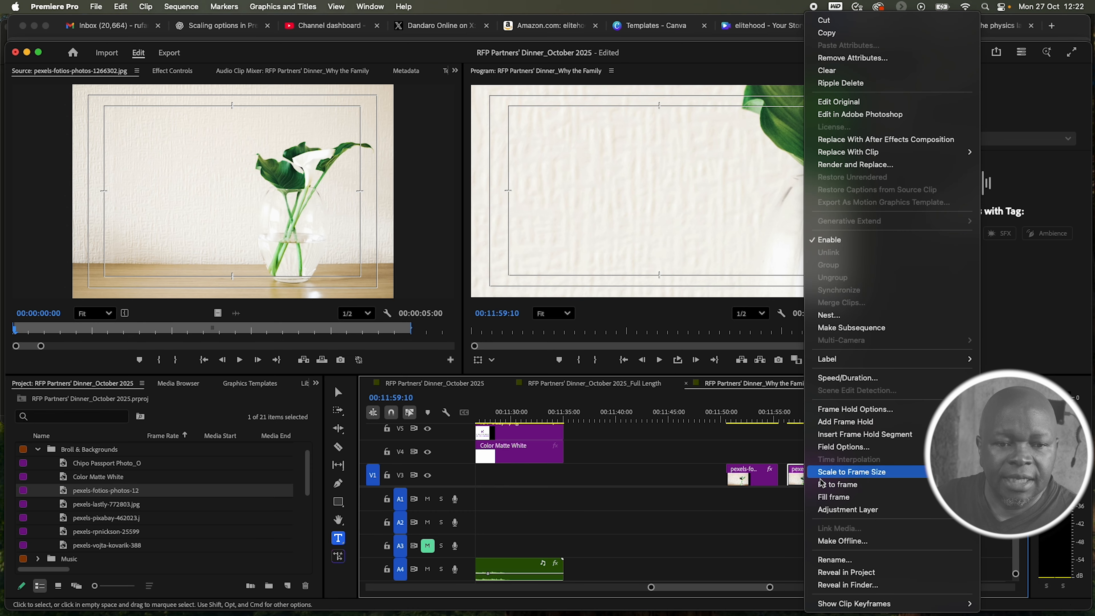
pyautogui.click(835, 485)
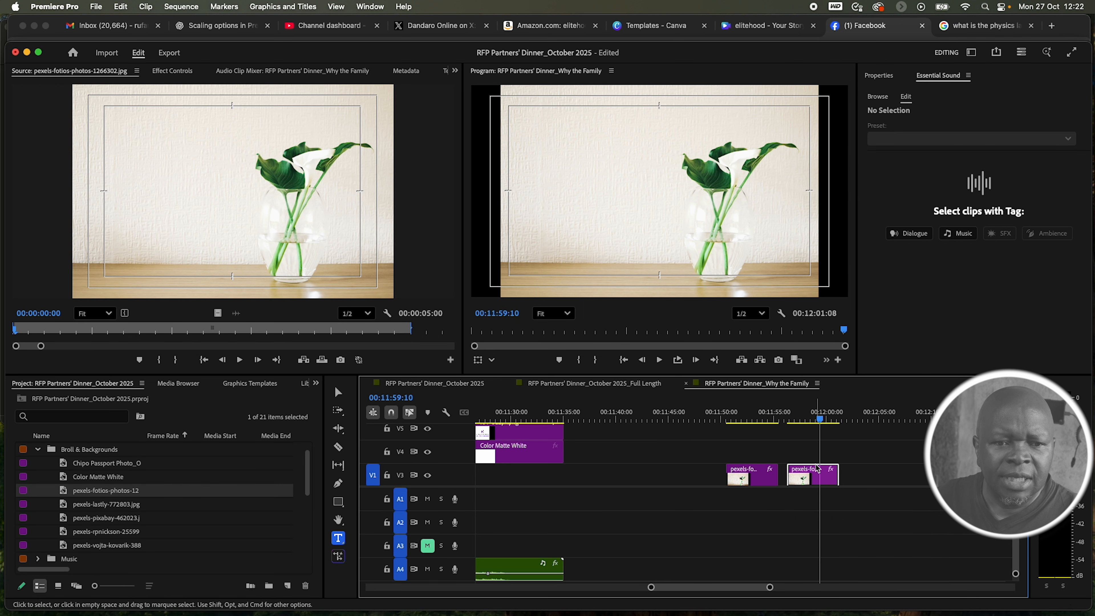
pyautogui.moveTo(820, 421); pyautogui.dragTo(736, 423)
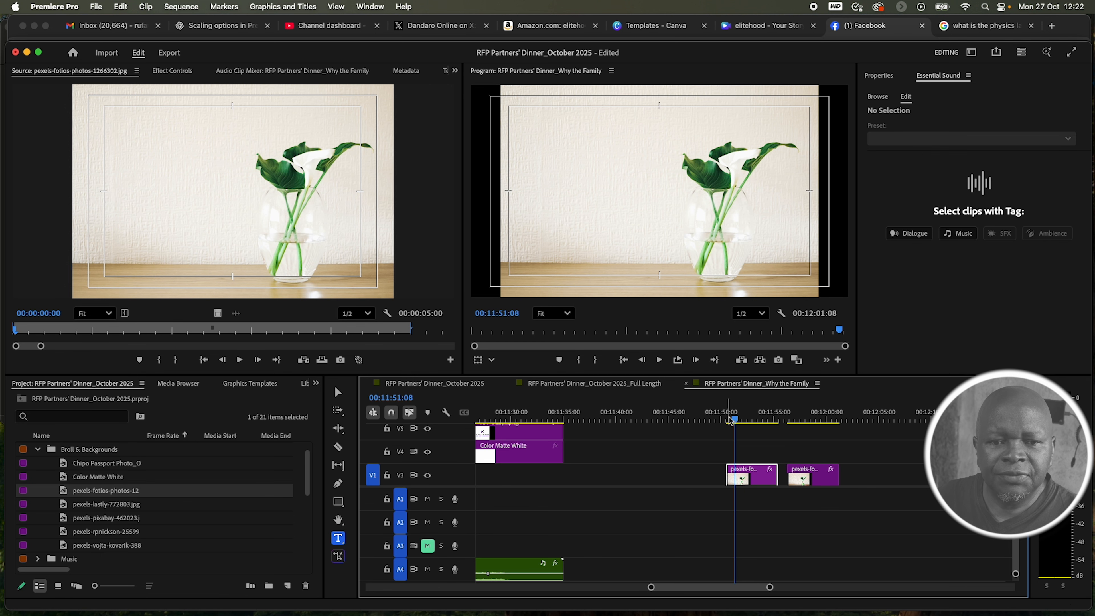
pyautogui.moveTo(734, 422); pyautogui.dragTo(806, 424)
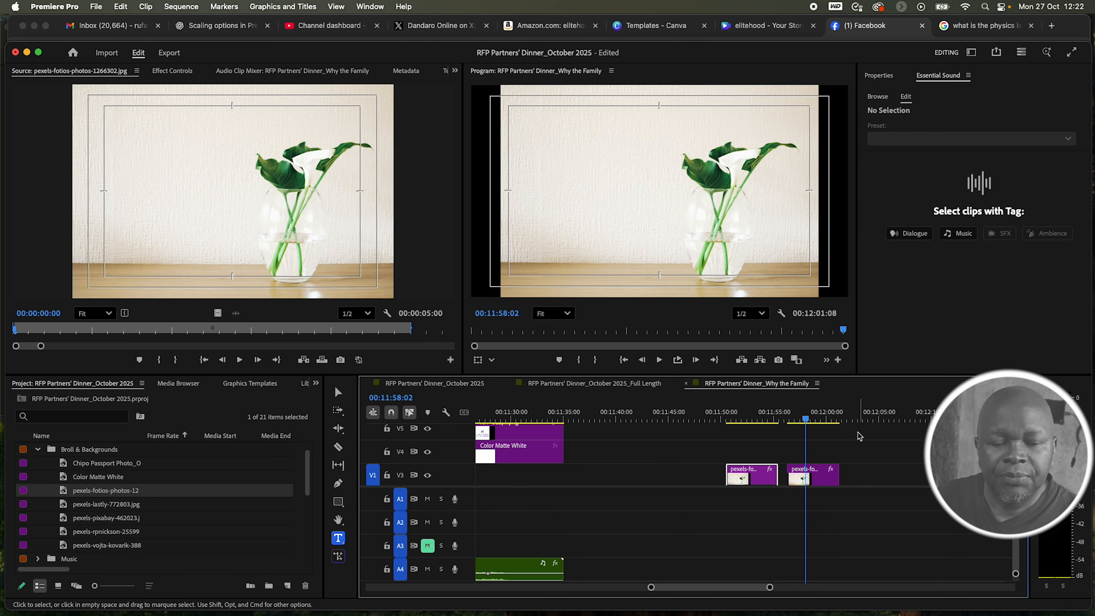
# Step: Inspect the second vase clip's Motion settings and raise its Scale to 40.5
pyautogui.click(811, 478)
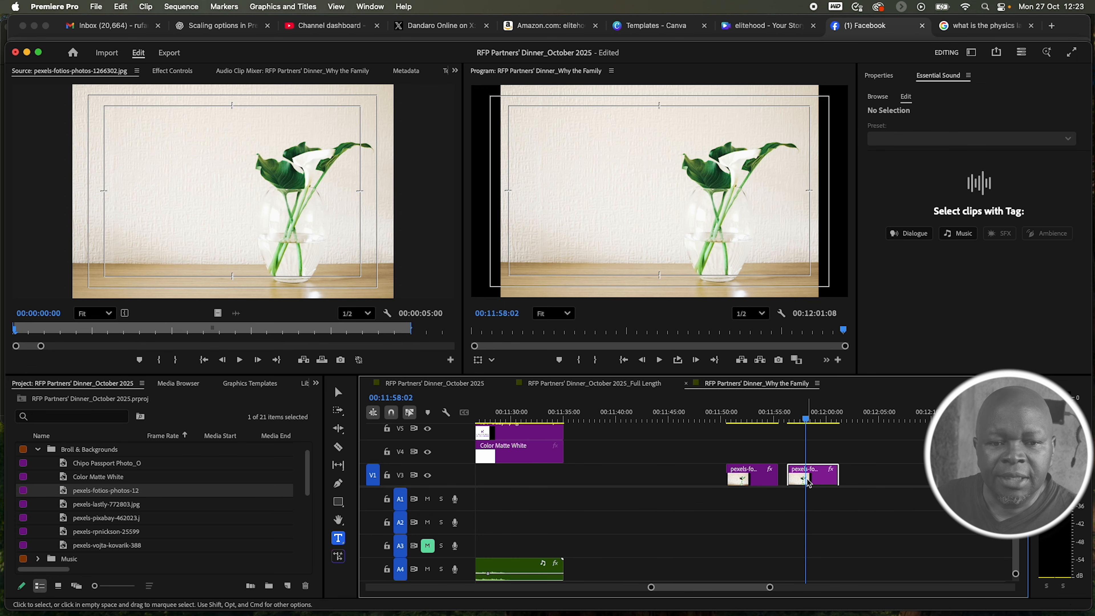
pyautogui.click(183, 74)
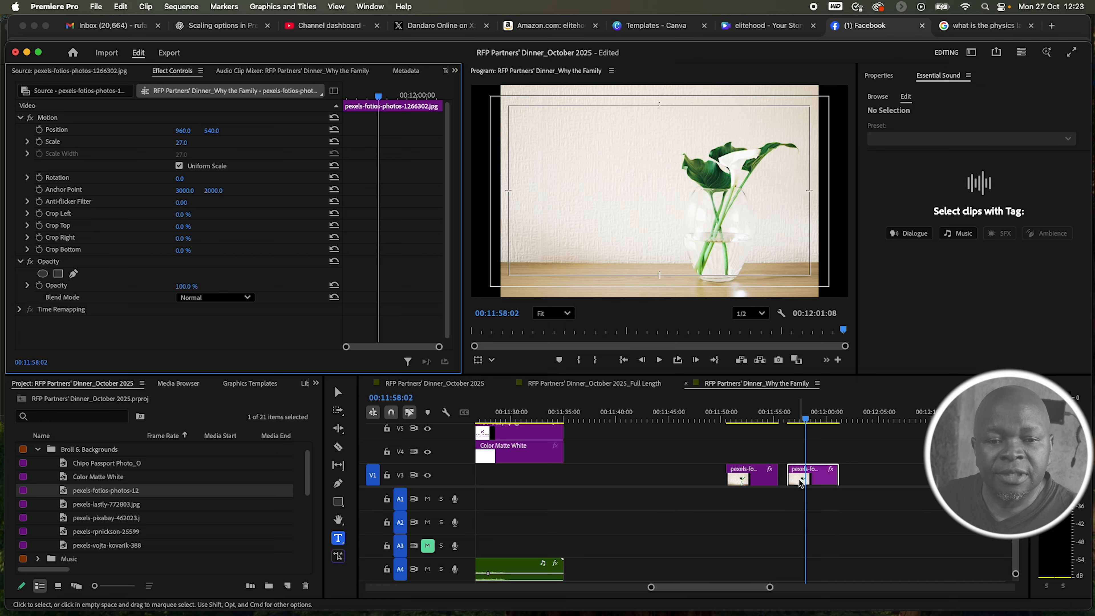
pyautogui.click(28, 142)
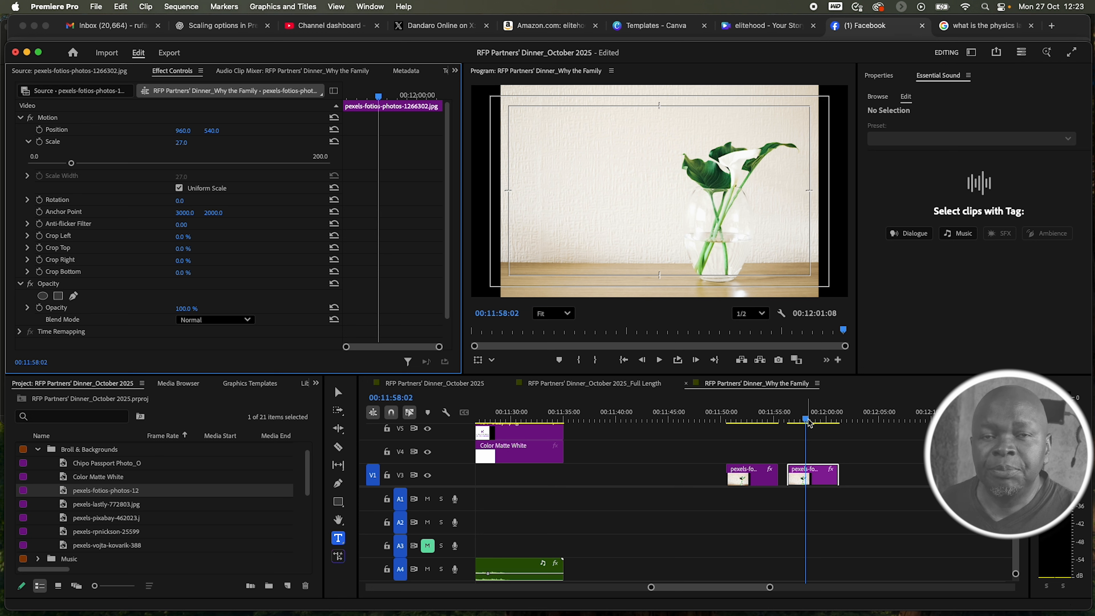
pyautogui.moveTo(810, 424); pyautogui.dragTo(804, 425)
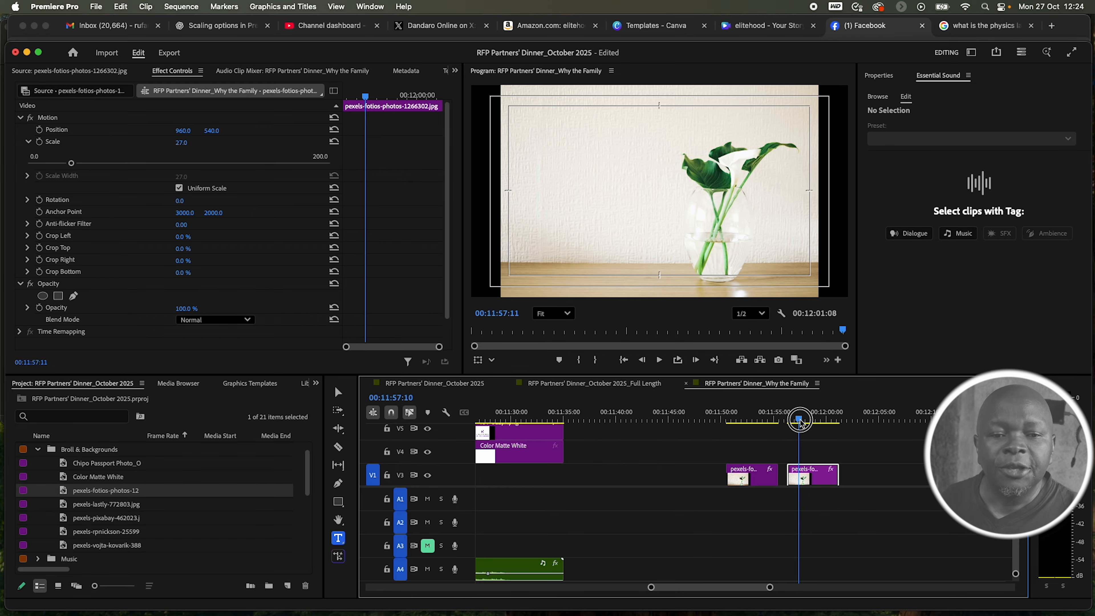
pyautogui.moveTo(804, 425)
pyautogui.mouseDown()
pyautogui.moveTo(733, 419)
pyautogui.moveTo(811, 420)
pyautogui.moveTo(797, 419)
pyautogui.mouseUp()
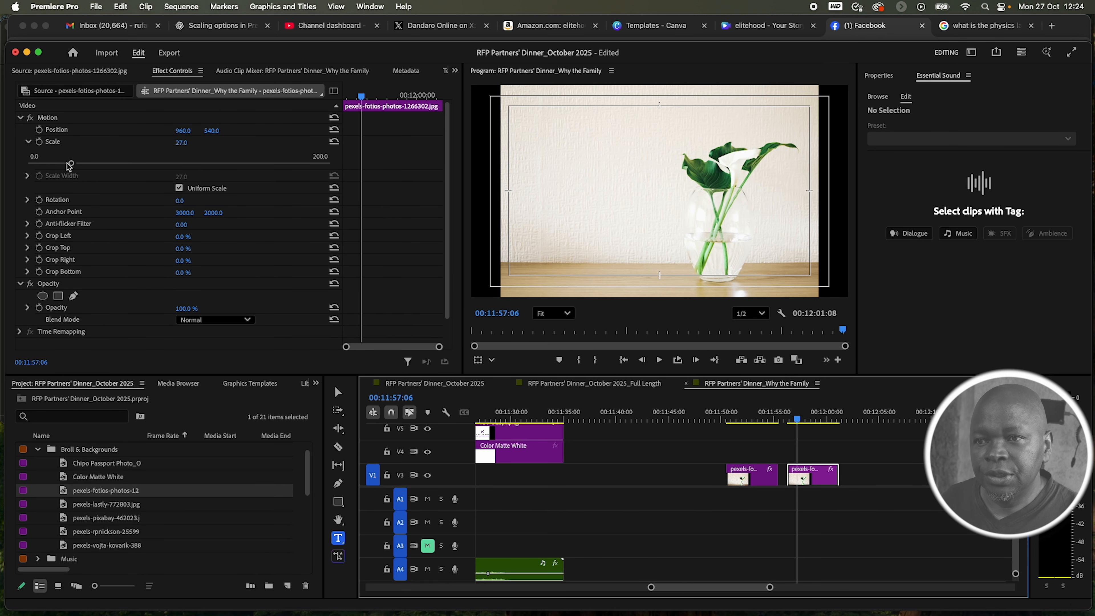
pyautogui.moveTo(71, 167)
pyautogui.mouseDown()
pyautogui.moveTo(320, 176)
pyautogui.moveTo(92, 166)
pyautogui.mouseUp()
# Step: Place a third copy of pexels-fotios-photos-1266302.jpg on track V3 just after the second vase clip and view its unscaled frame
pyautogui.click(848, 416)
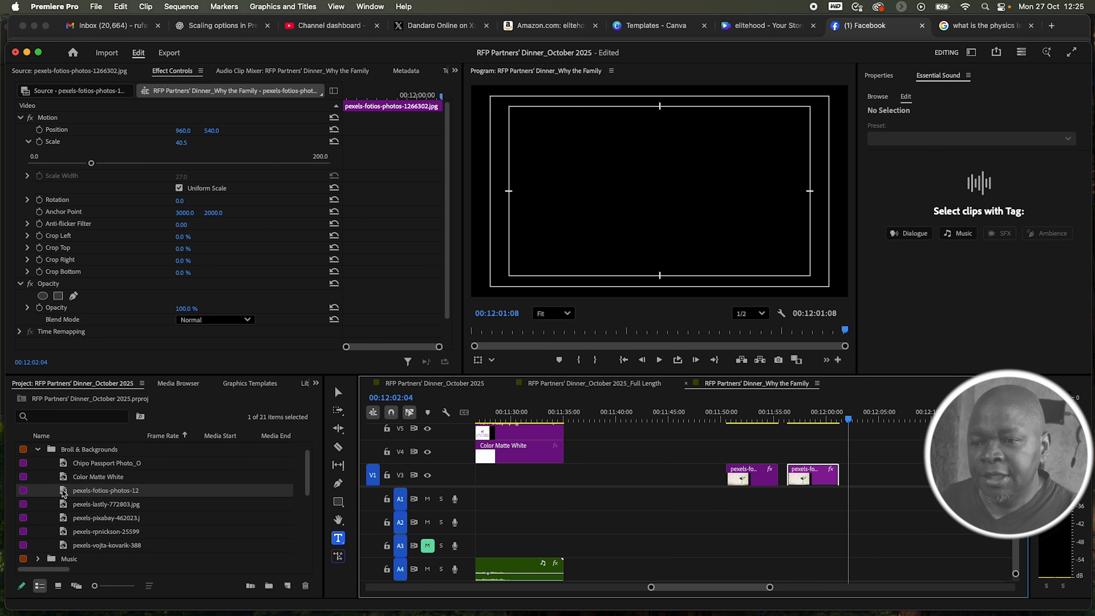
pyautogui.moveTo(63, 494); pyautogui.dragTo(846, 489)
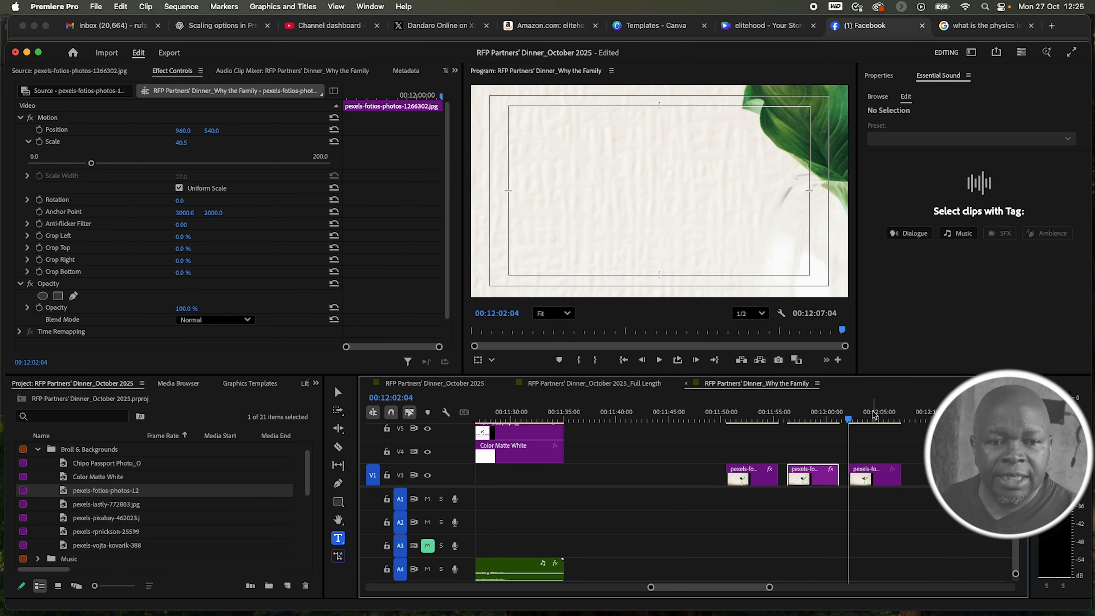
pyautogui.click(872, 412)
# Step: Apply Fill frame to the third vase clip and compare the result with the source image
pyautogui.click(870, 479)
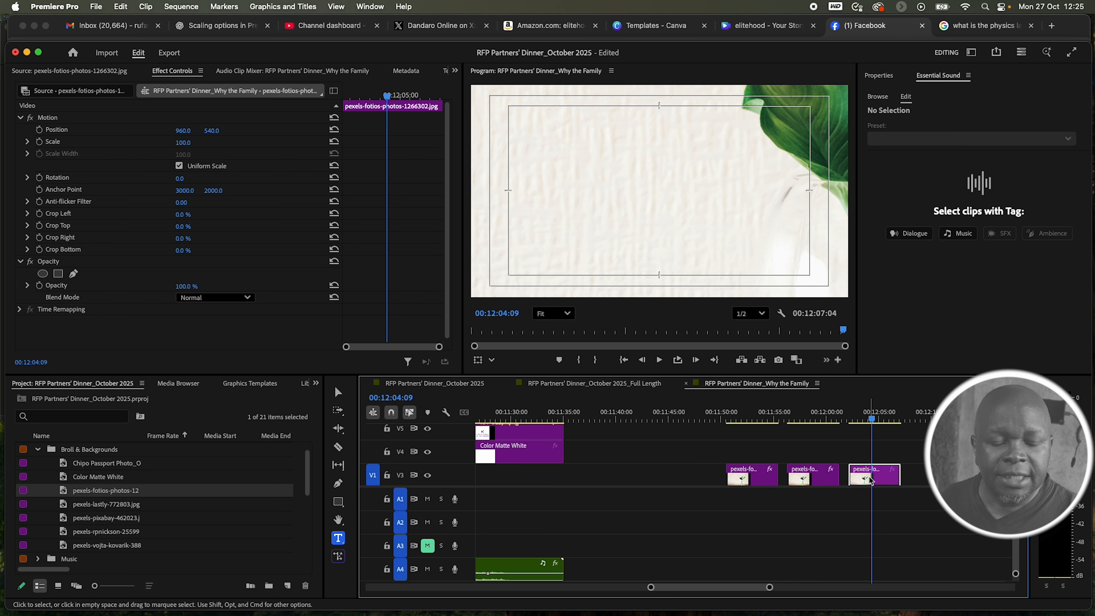
pyautogui.rightClick(870, 479)
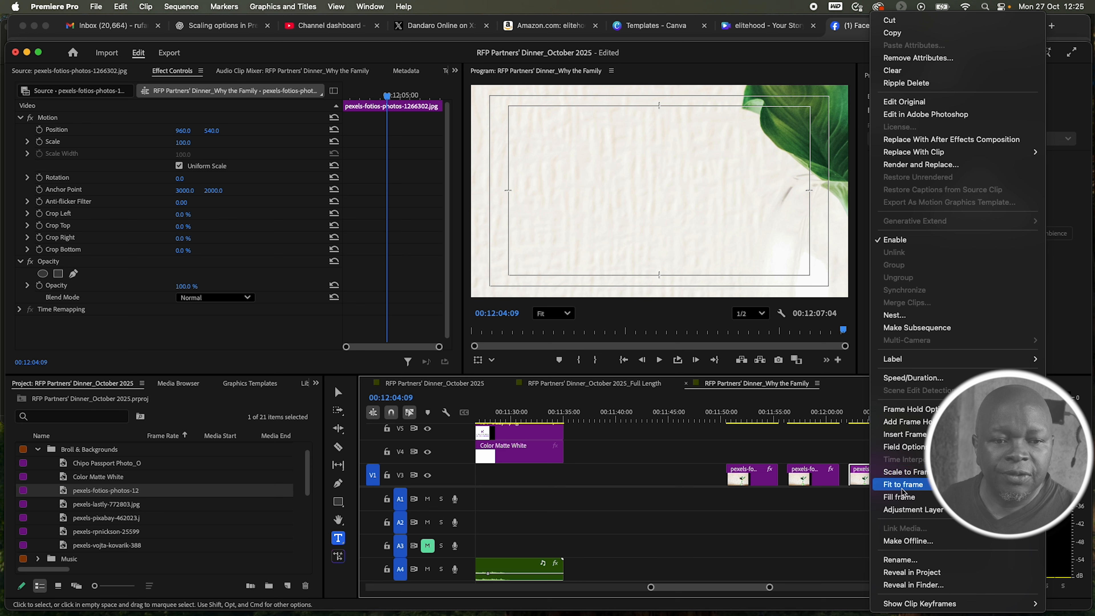
pyautogui.click(902, 497)
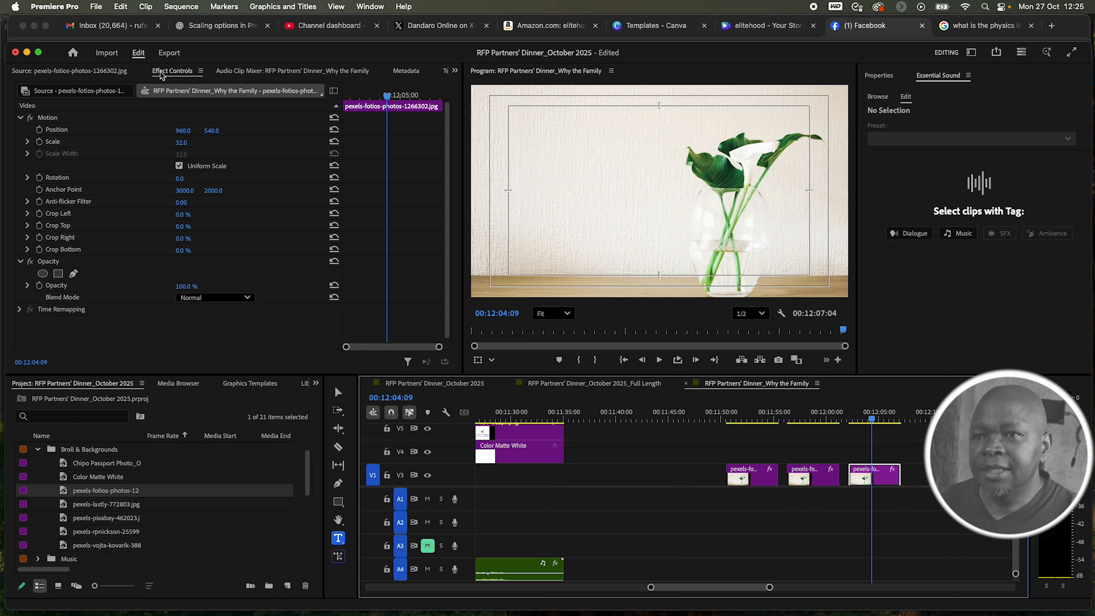
pyautogui.click(75, 72)
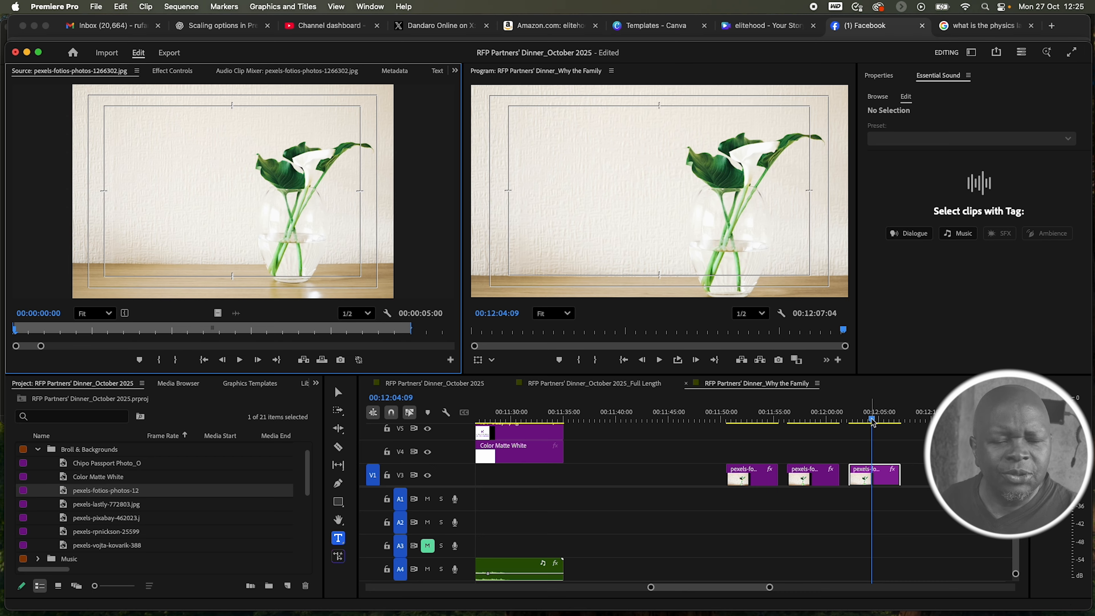
# Step: Set the second vase clip's Scale back to 27
pyautogui.moveTo(873, 421); pyautogui.dragTo(824, 420)
pyautogui.click(823, 479)
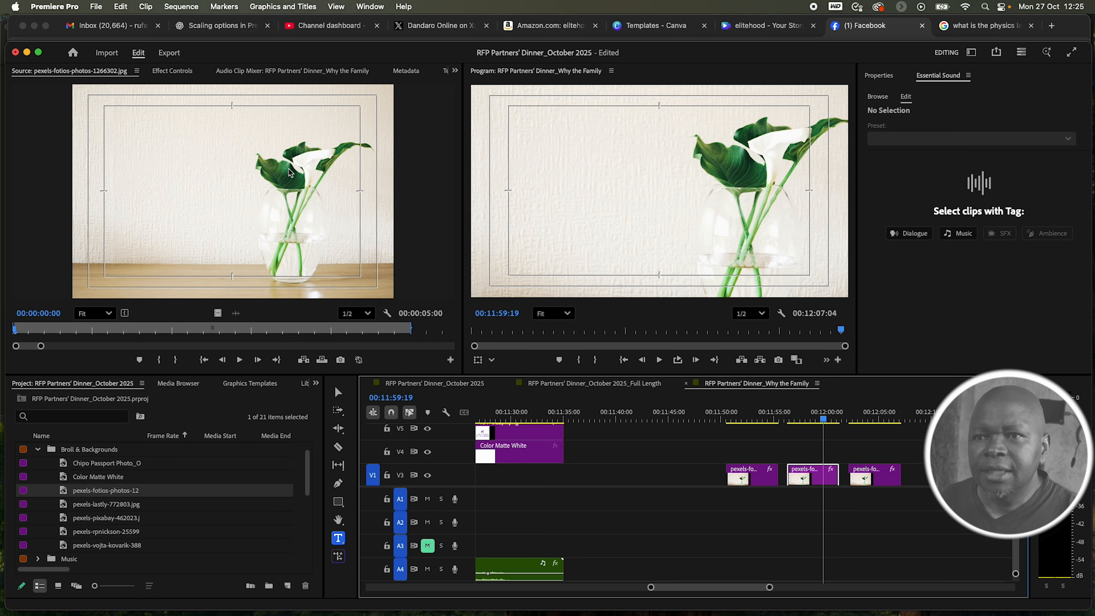
pyautogui.click(172, 71)
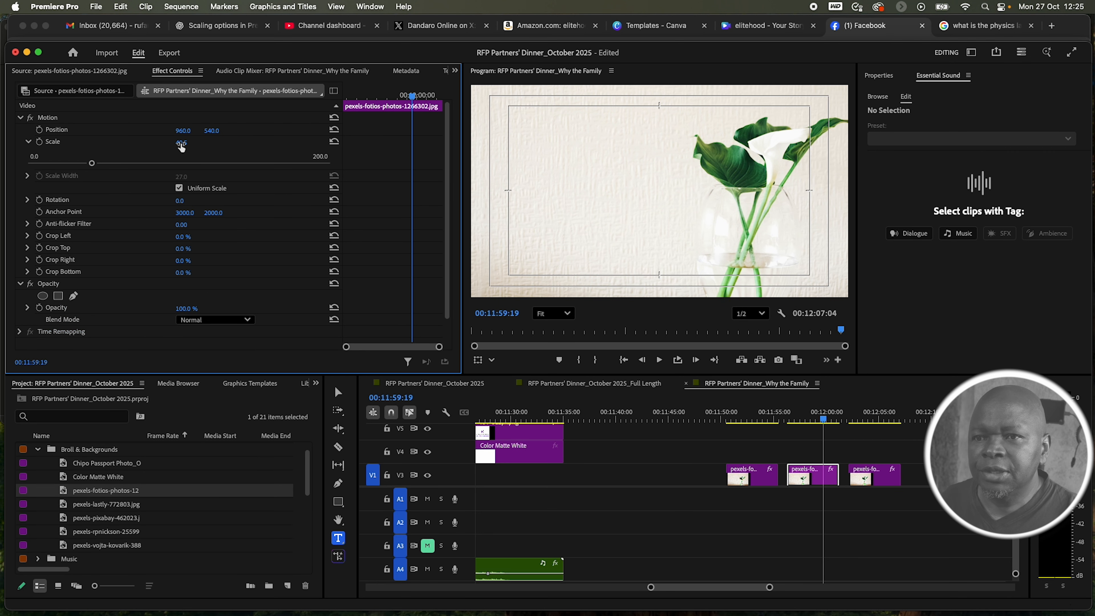
pyautogui.click(191, 140)
pyautogui.write('27')
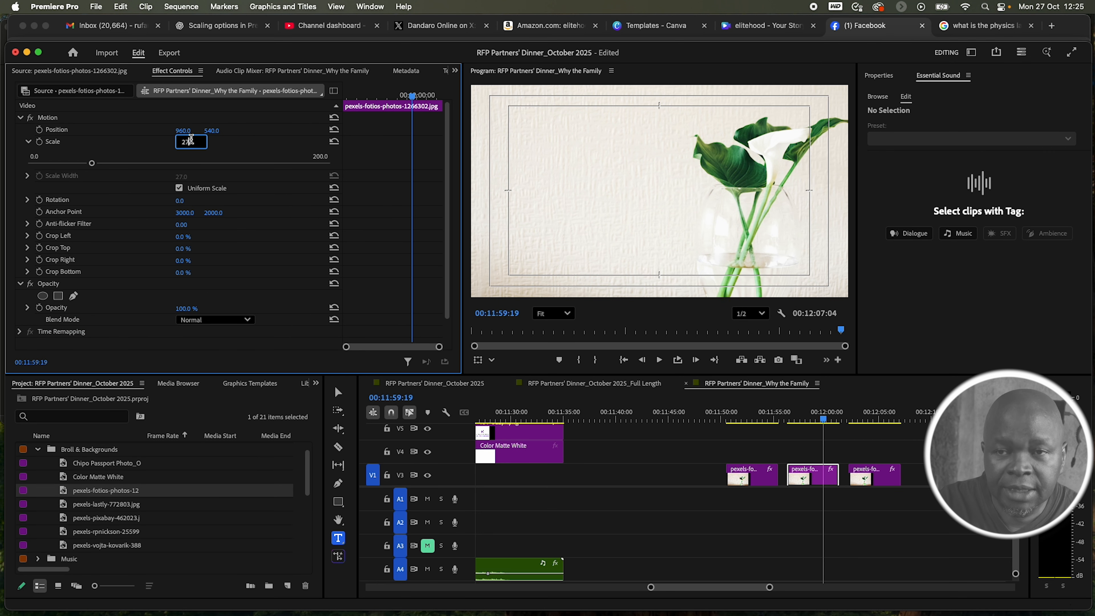
pyautogui.press('Return')
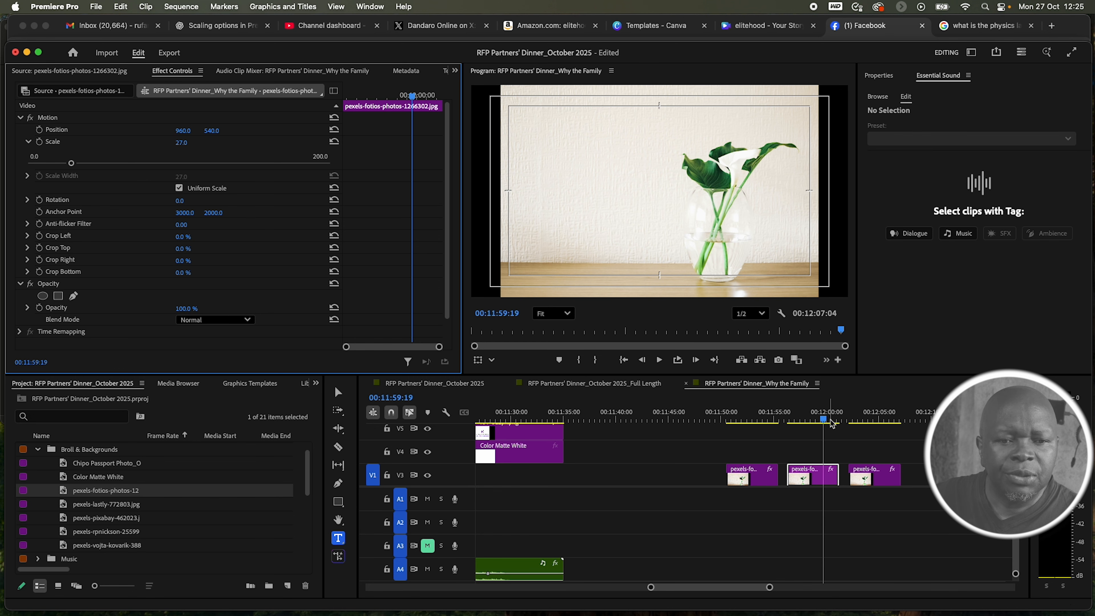
# Step: Compare the framing of the Fit to frame and Fill frame vase clips, and check the third clip's Scale
pyautogui.moveTo(826, 423); pyautogui.dragTo(870, 428)
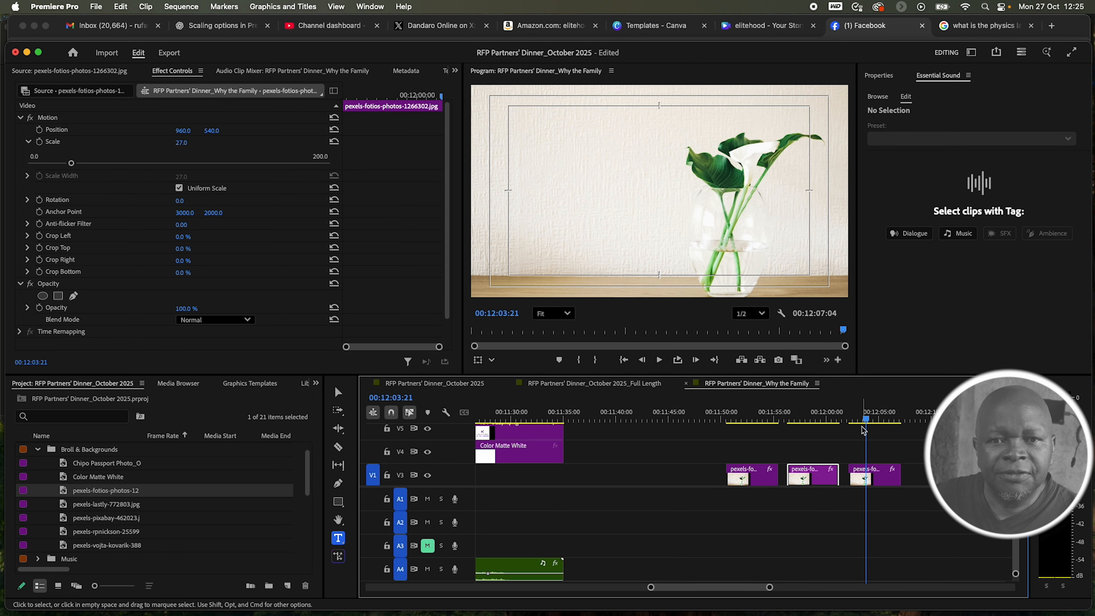
pyautogui.click(874, 476)
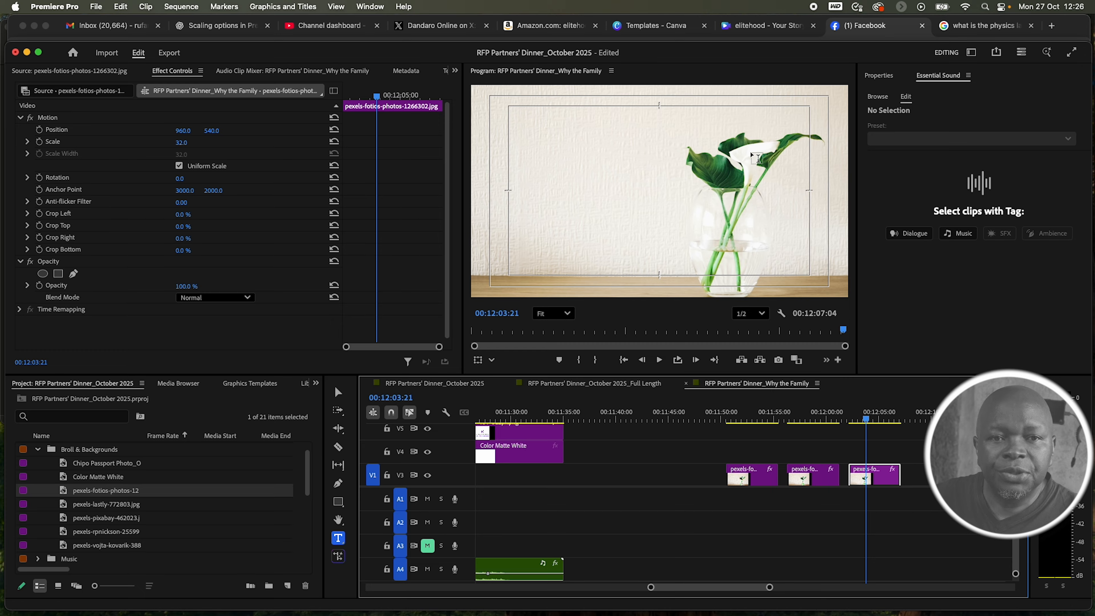
pyautogui.click(821, 417)
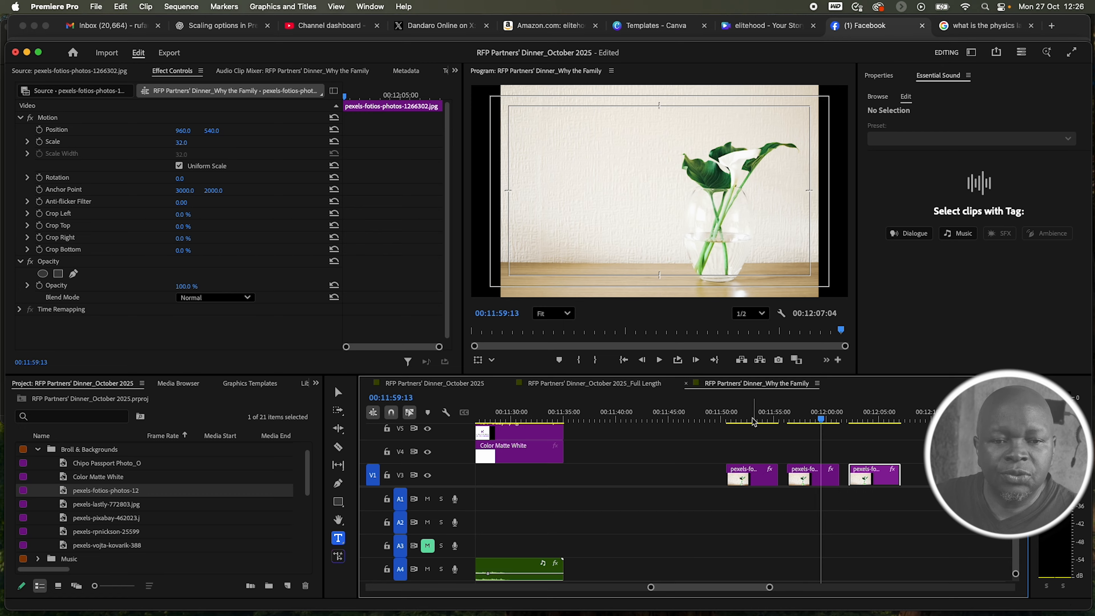
pyautogui.click(875, 419)
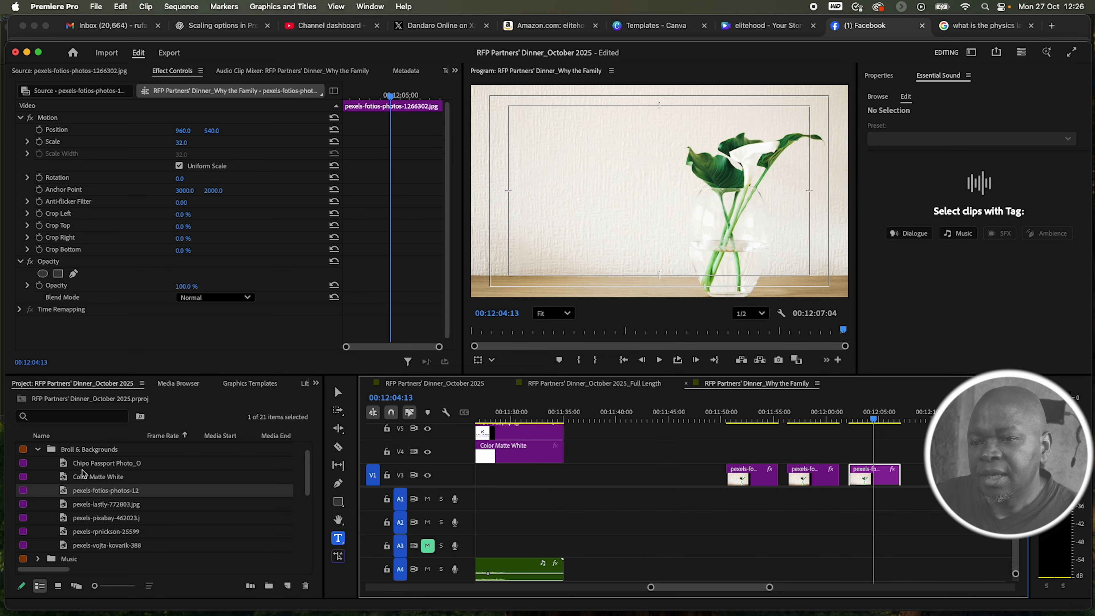
# Step: Place the passport photo from the Broll & Backgrounds bin on track V3 after the third vase clip
pyautogui.moveTo(64, 466); pyautogui.dragTo(919, 474)
pyautogui.scroll(-5, 711, 453)
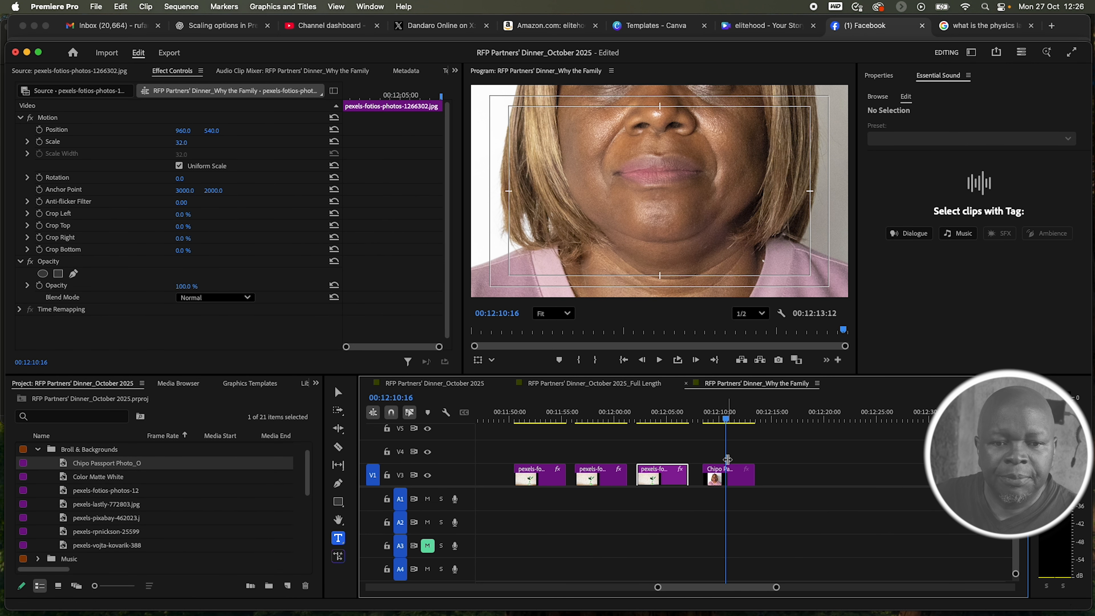
# Step: Try Fit to frame on the passport photo clip and undo the change
pyautogui.click(728, 482)
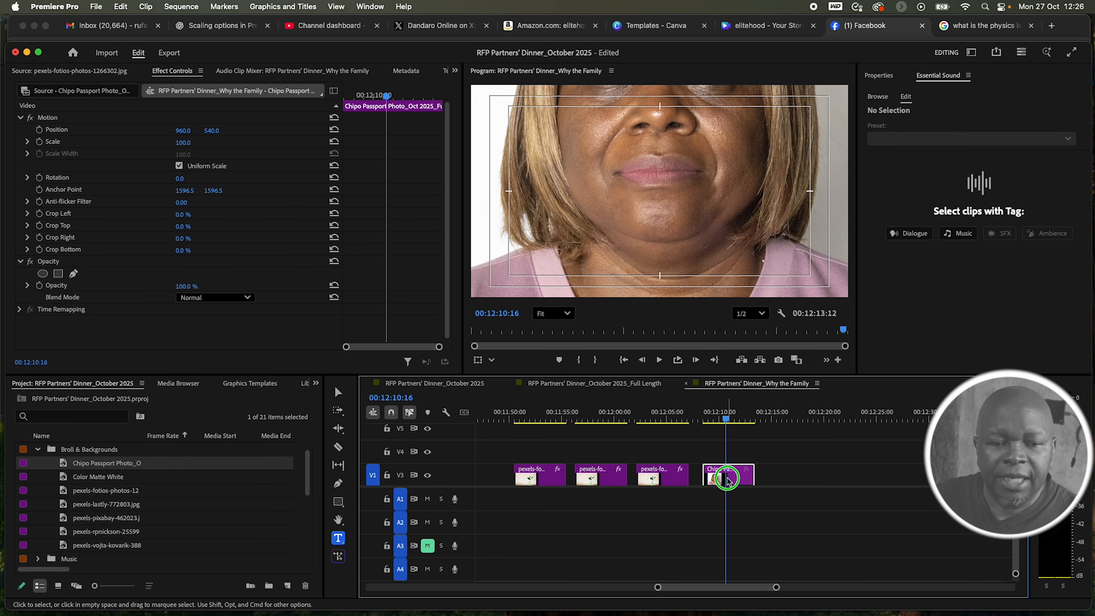
pyautogui.rightClick(727, 482)
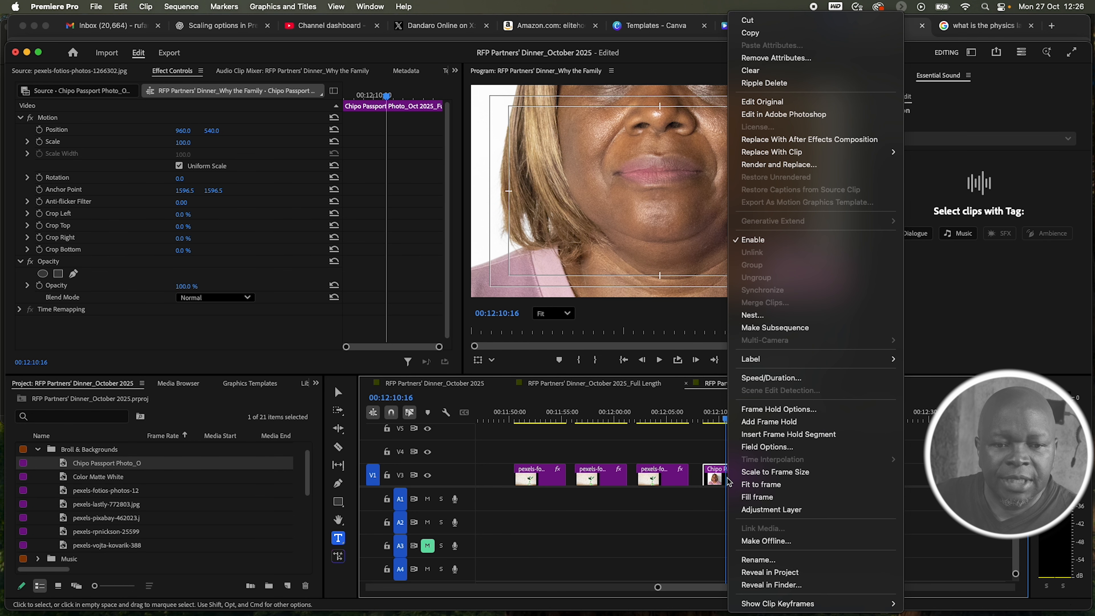
pyautogui.click(762, 484)
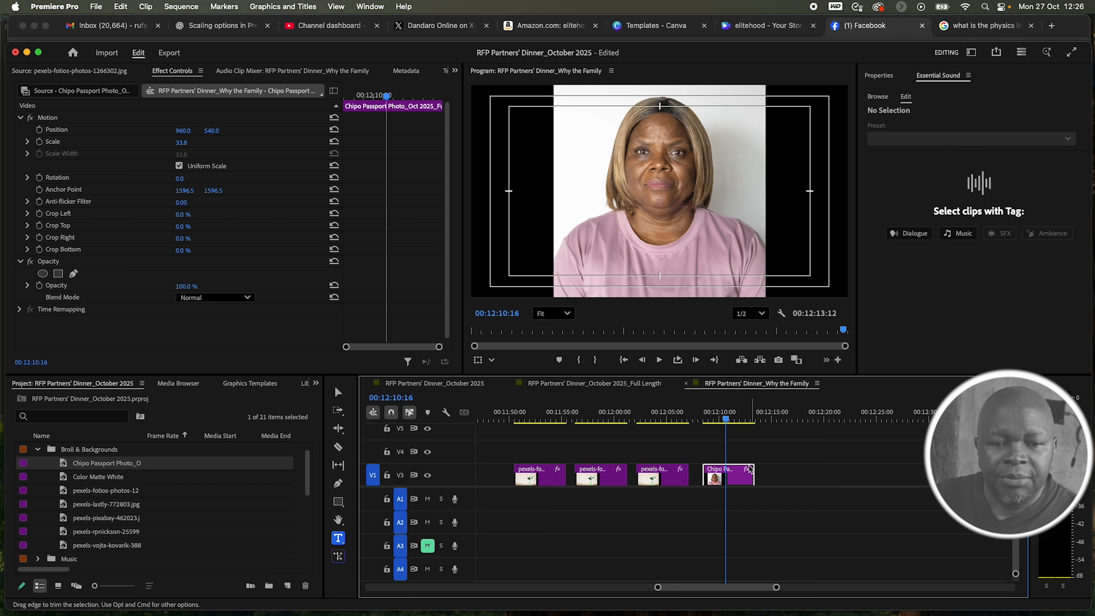
pyautogui.click(126, 10)
pyautogui.click(129, 36)
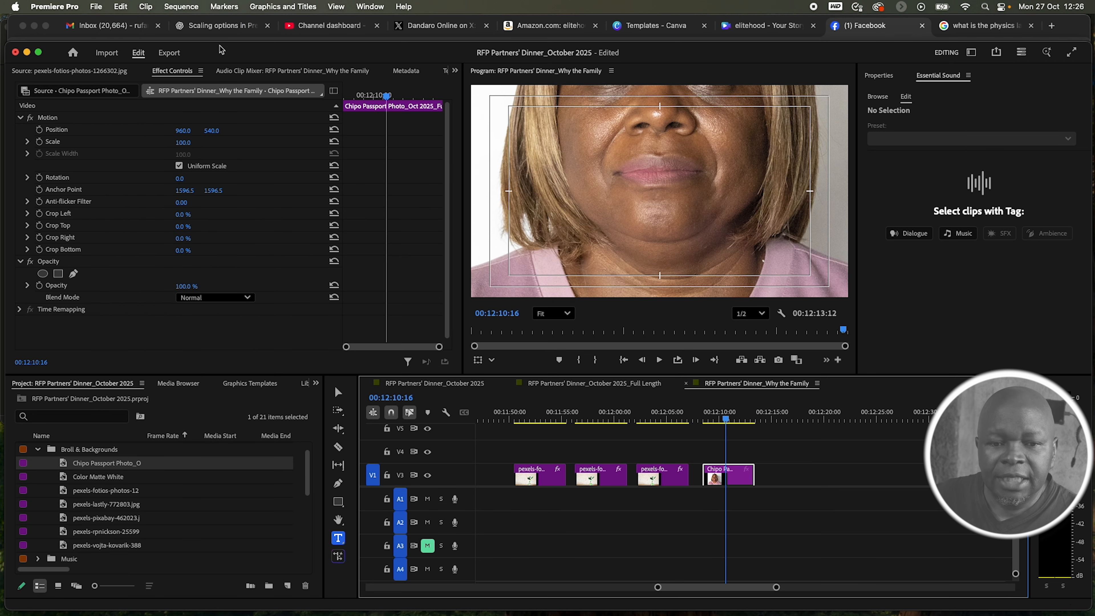
# Step: Apply Fill frame to the passport photo clip and lower the portrait by setting its vertical Position to 696
pyautogui.rightClick(735, 479)
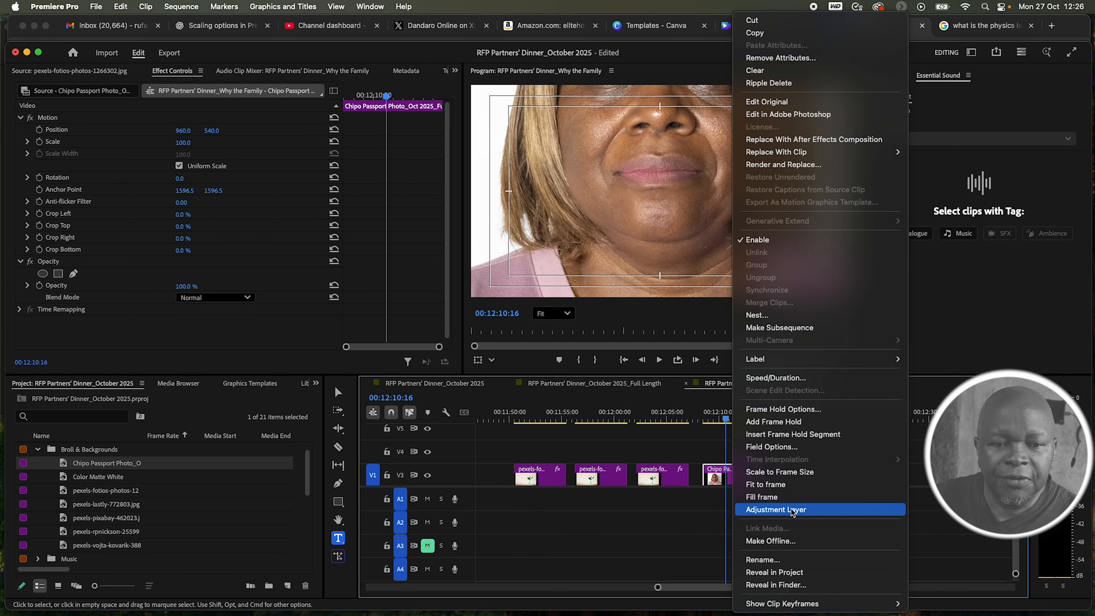
pyautogui.click(768, 497)
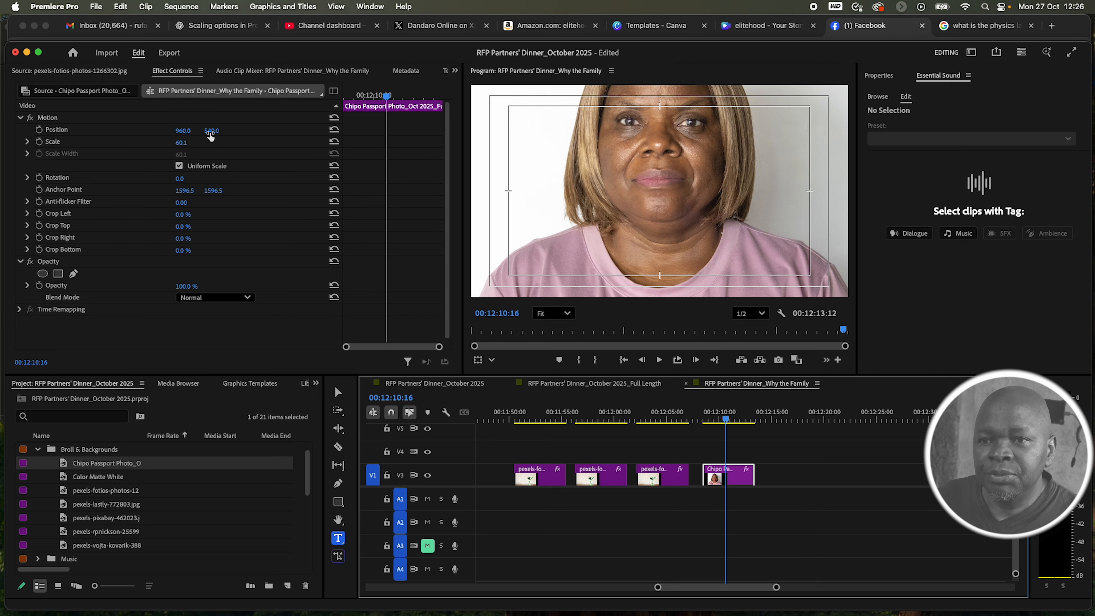
pyautogui.moveTo(211, 137); pyautogui.dragTo(240, 138)
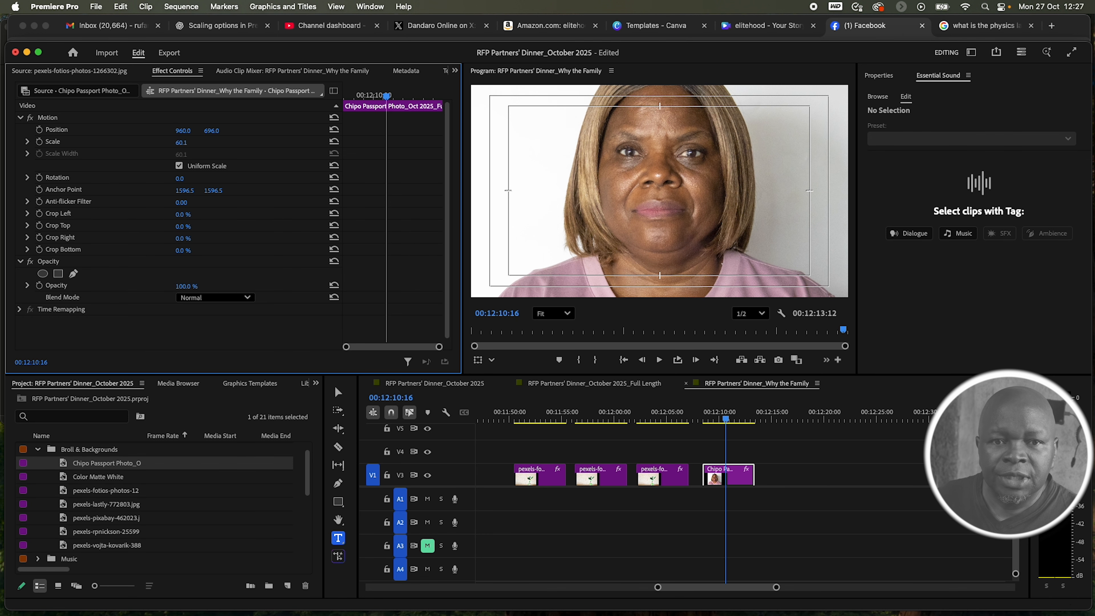
pyautogui.click(727, 421)
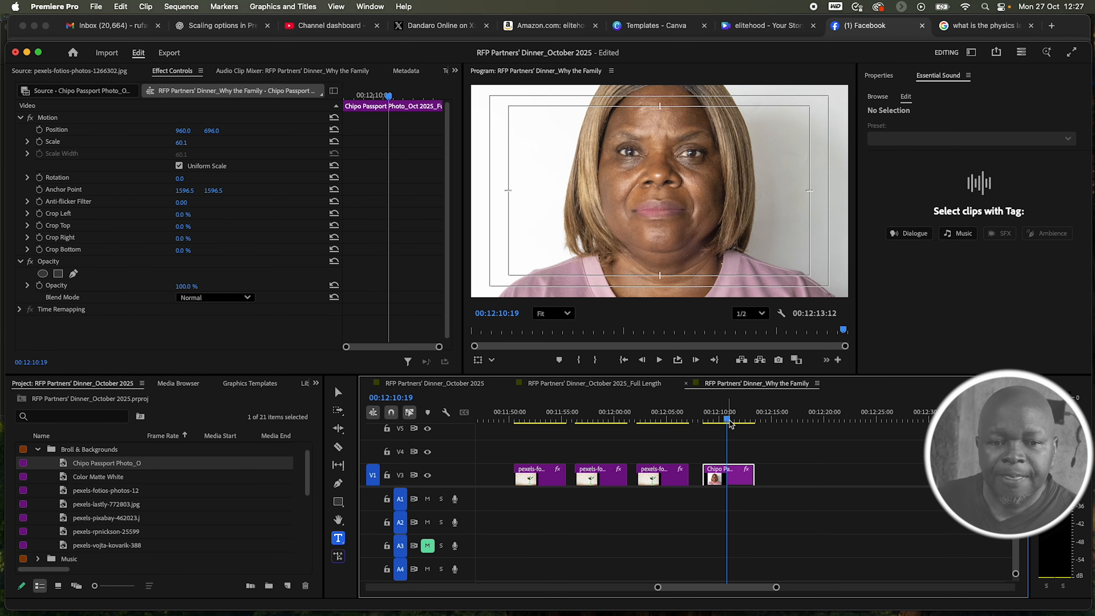
# Step: Place Boat.jpeg on track V3 directly after the passport photo clip and view its frame
pyautogui.click(761, 420)
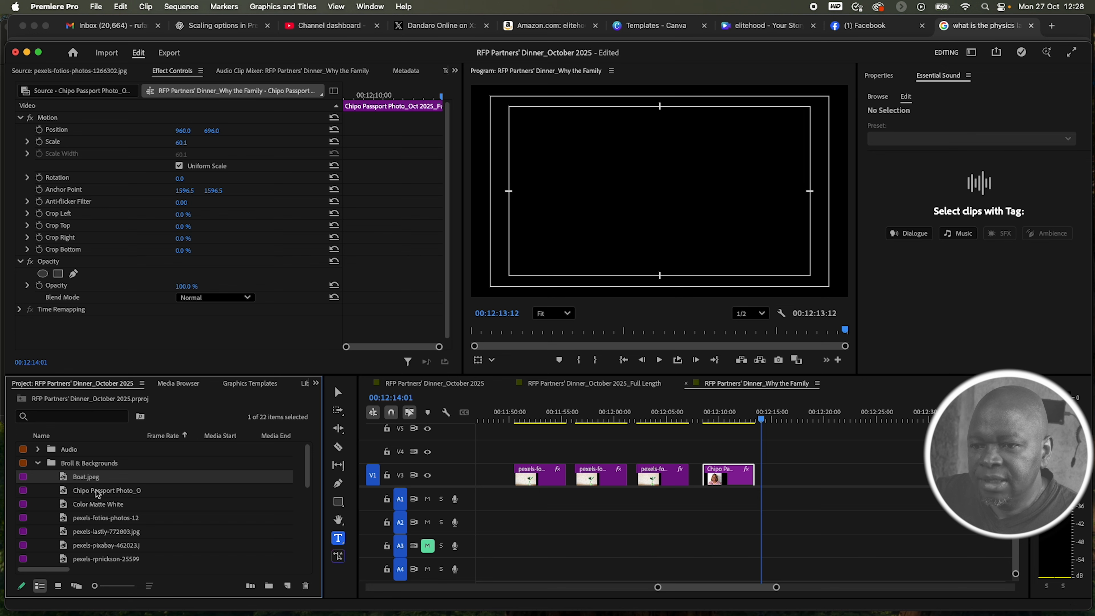
pyautogui.moveTo(63, 479); pyautogui.dragTo(753, 473)
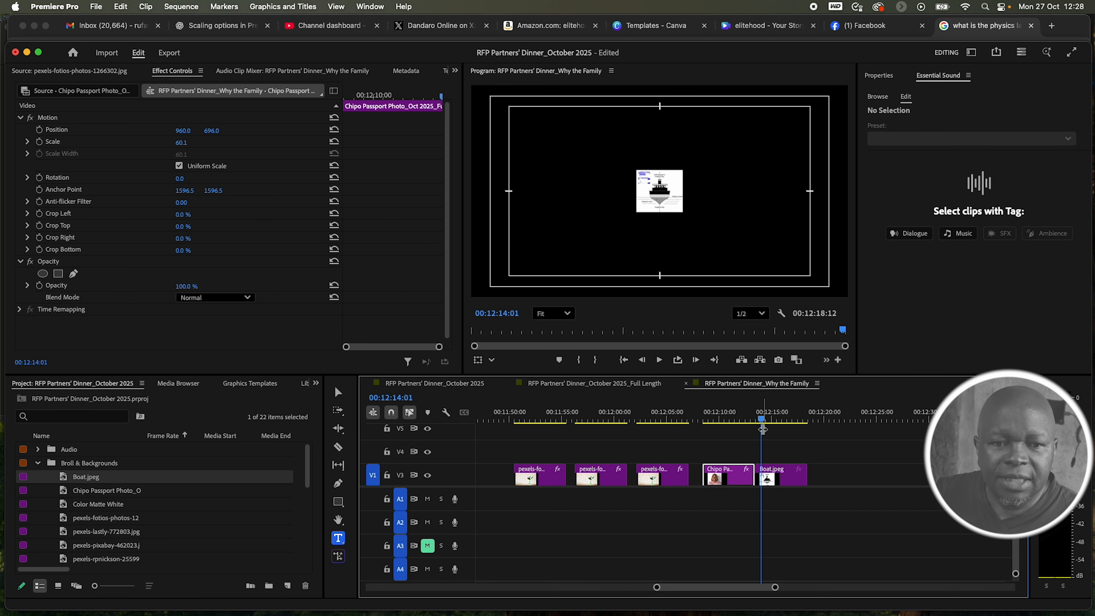
pyautogui.click(770, 419)
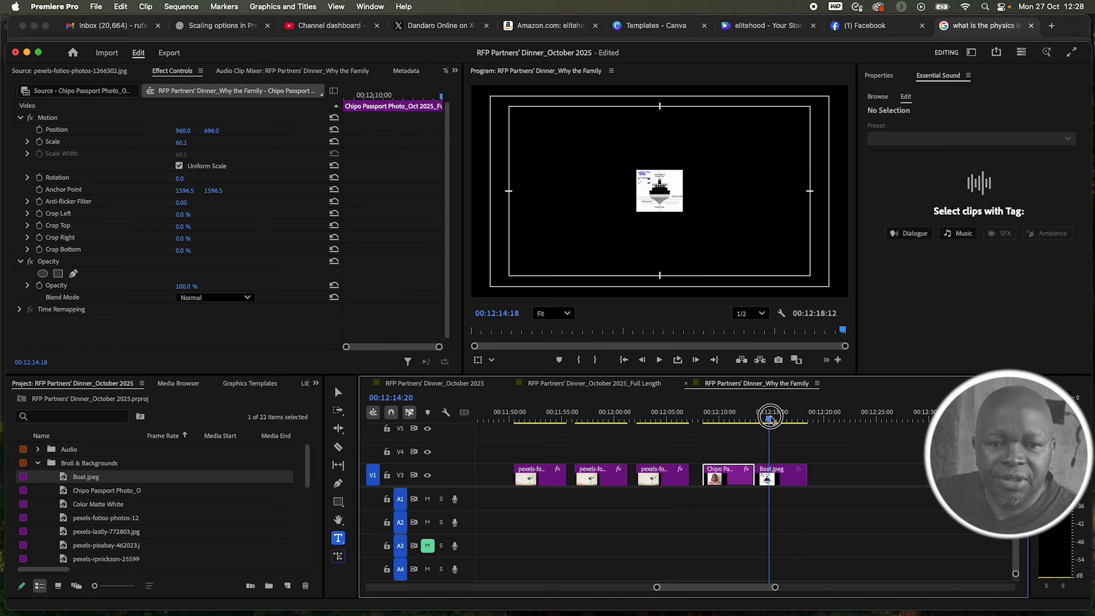
# Step: Shift the Boat.jpeg clip slightly later on track V3 to leave a small gap after the passport photo clip
pyautogui.click(791, 483)
pyautogui.click(787, 420)
pyautogui.moveTo(776, 476); pyautogui.dragTo(784, 476)
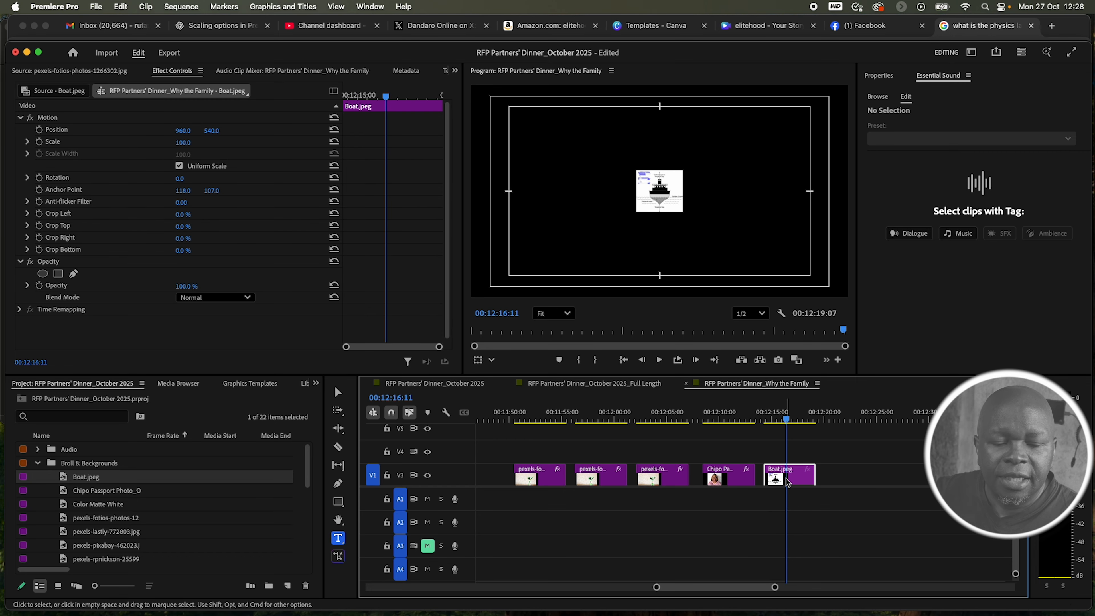
# Step: Try Scale to Frame Size on the Boat.jpeg clip and undo the change
pyautogui.rightClick(785, 481)
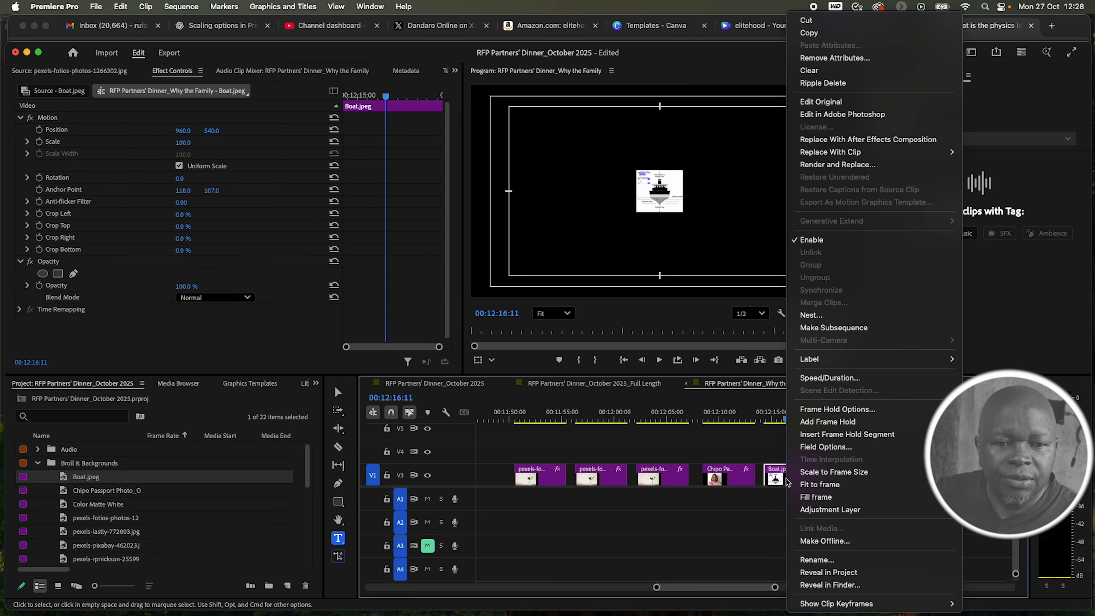
pyautogui.click(813, 472)
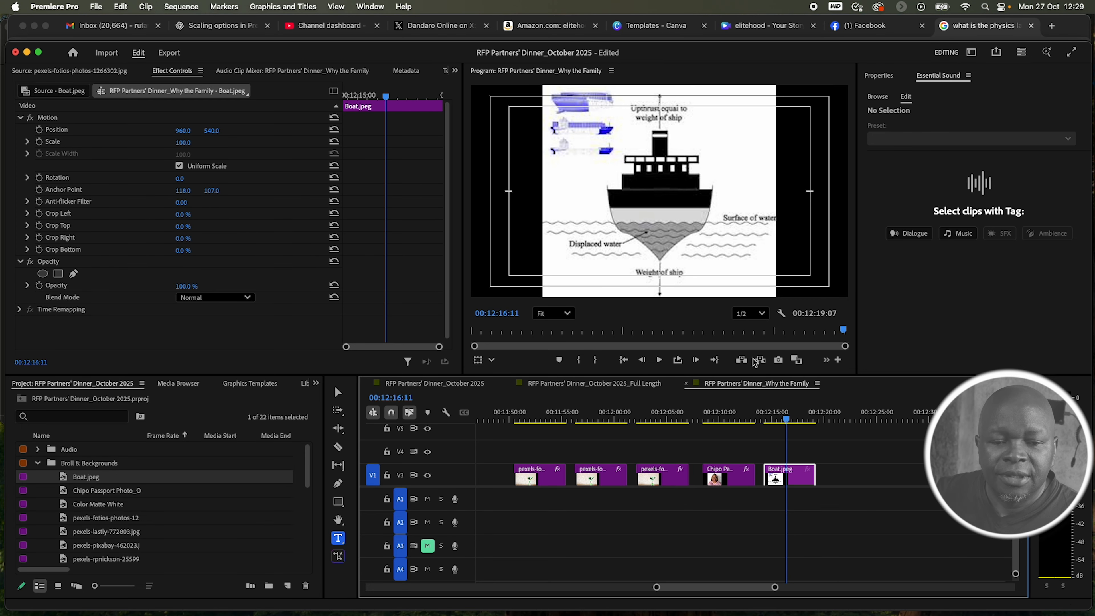
pyautogui.rightClick(783, 478)
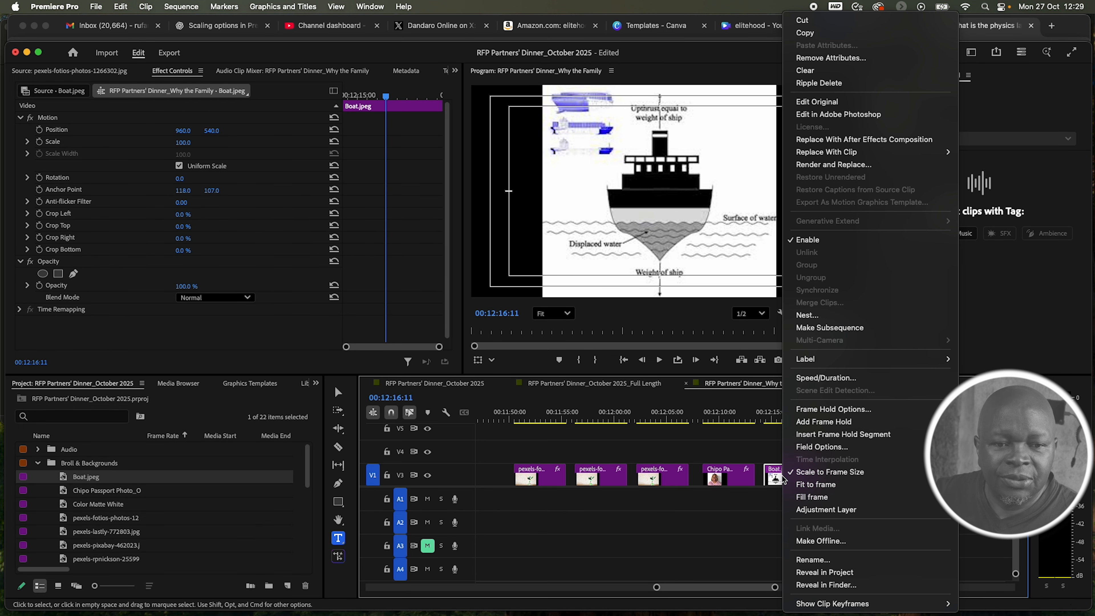
pyautogui.click(118, 8)
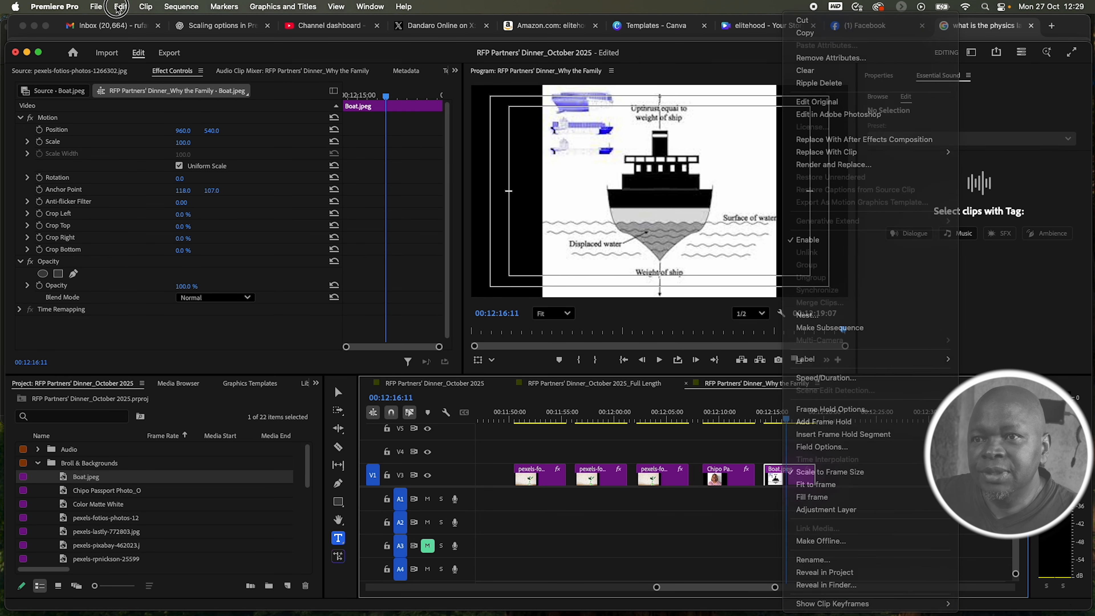
pyautogui.click(120, 7)
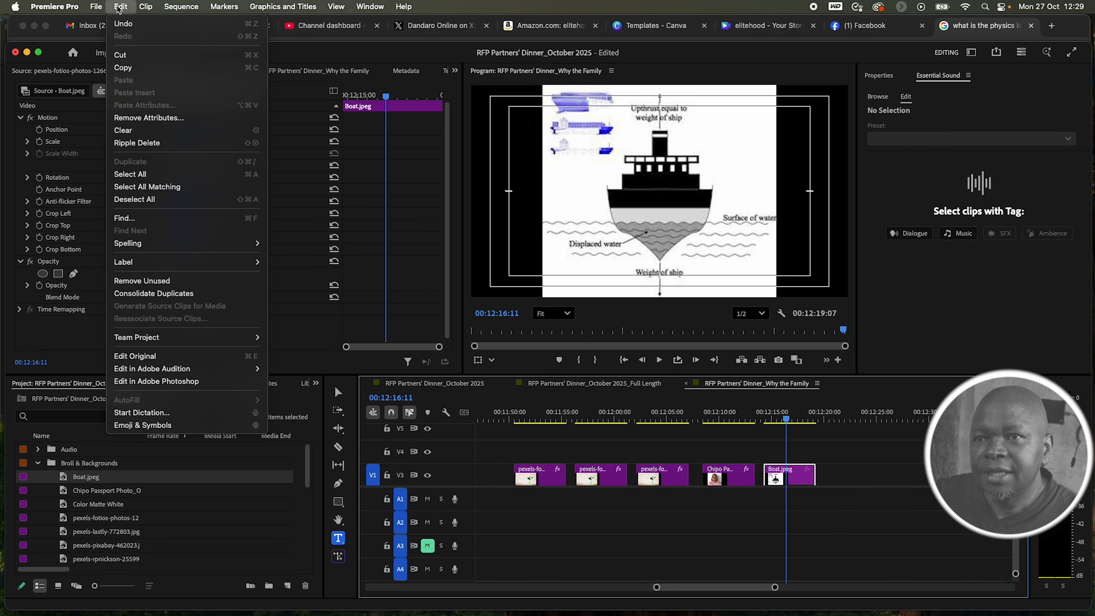
pyautogui.click(124, 25)
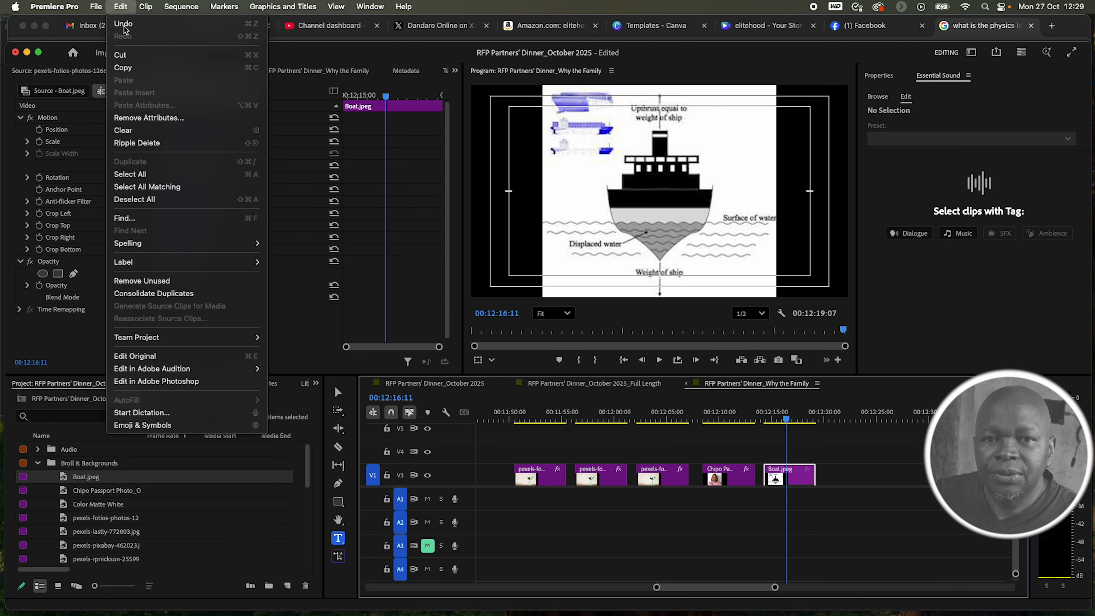
# Step: Try Fit to frame on the Boat.jpeg clip and undo the change
pyautogui.rightClick(794, 471)
pyautogui.click(826, 485)
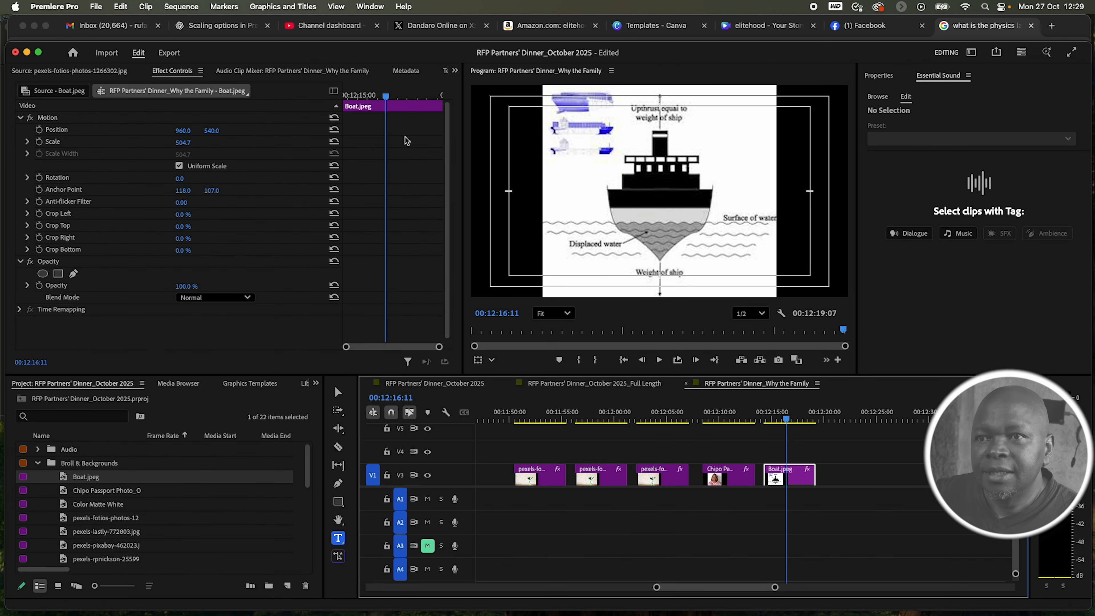
pyautogui.click(125, 8)
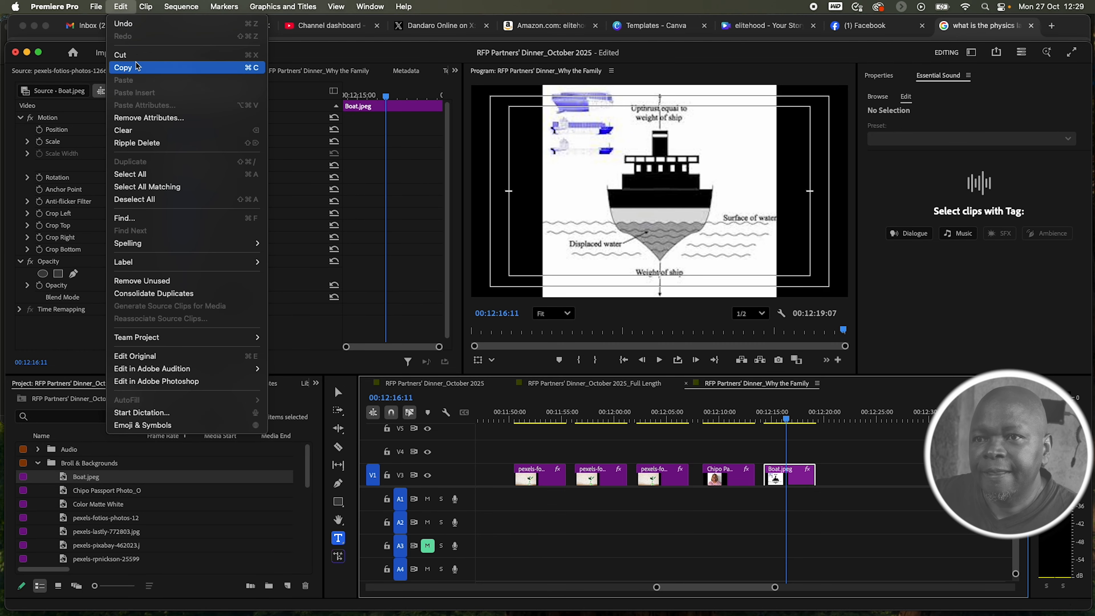
pyautogui.click(124, 23)
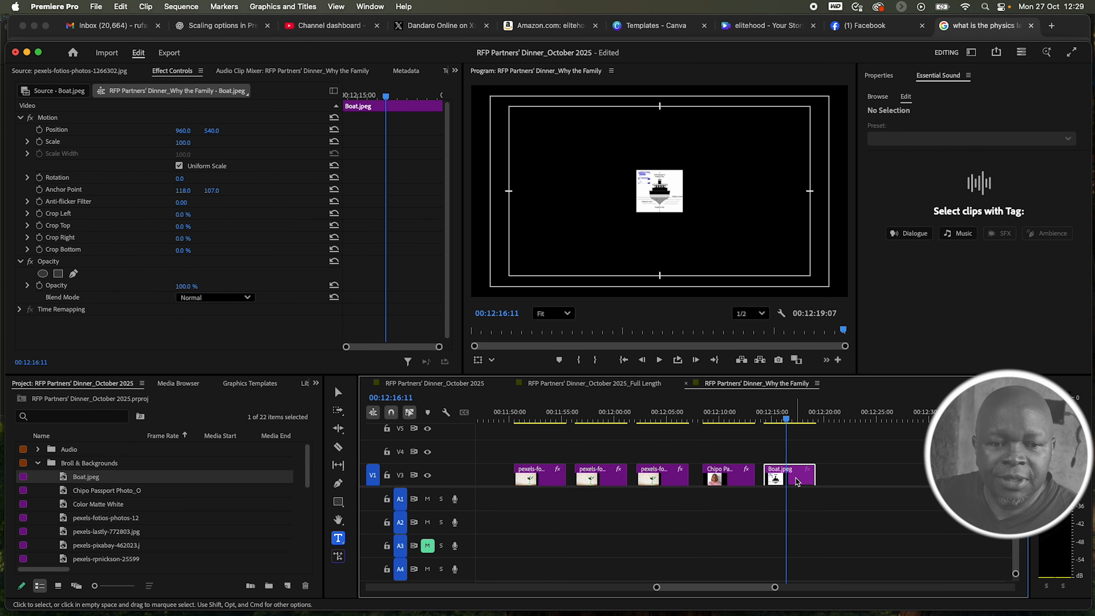
# Step: Apply Fill frame to the Boat.jpeg clip and lower the image by setting its vertical Position to 804
pyautogui.rightClick(780, 479)
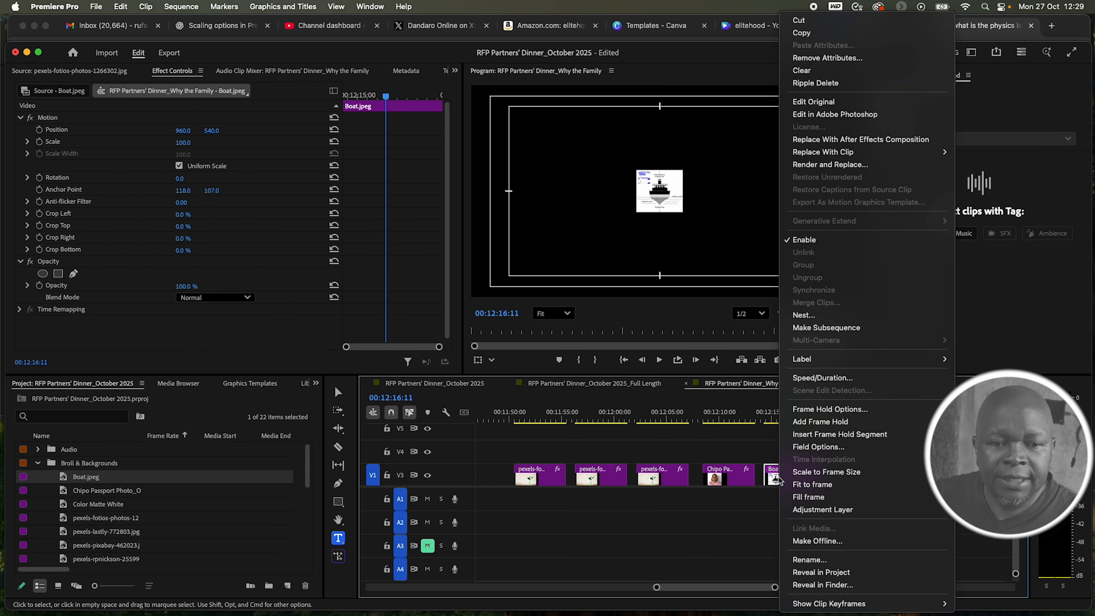
pyautogui.click(810, 498)
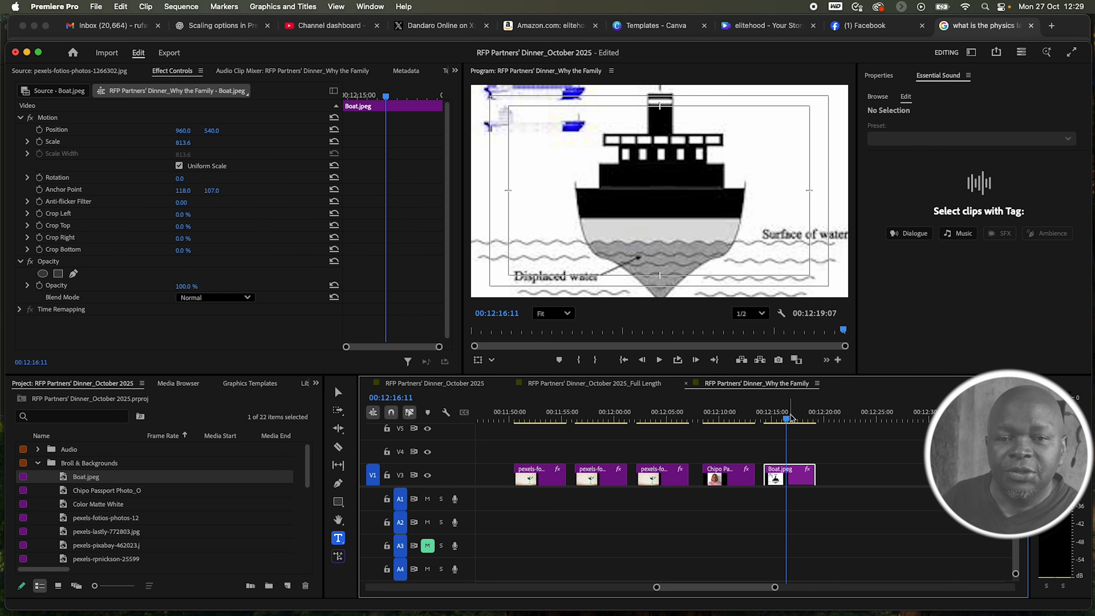
pyautogui.moveTo(211, 131)
pyautogui.mouseDown()
pyautogui.moveTo(381, 130)
pyautogui.moveTo(39, 130)
pyautogui.moveTo(418, 131)
pyautogui.moveTo(217, 131)
pyautogui.mouseUp()
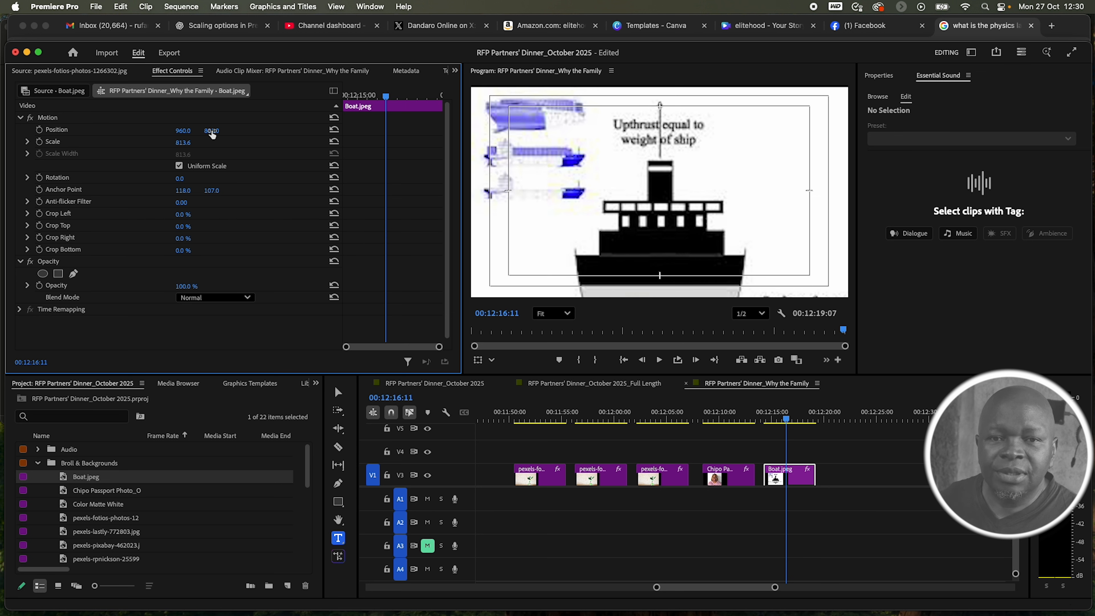
pyautogui.moveTo(211, 130)
pyautogui.mouseDown()
pyautogui.moveTo(90, 130)
pyautogui.moveTo(228, 130)
pyautogui.moveTo(211, 130)
pyautogui.mouseUp()
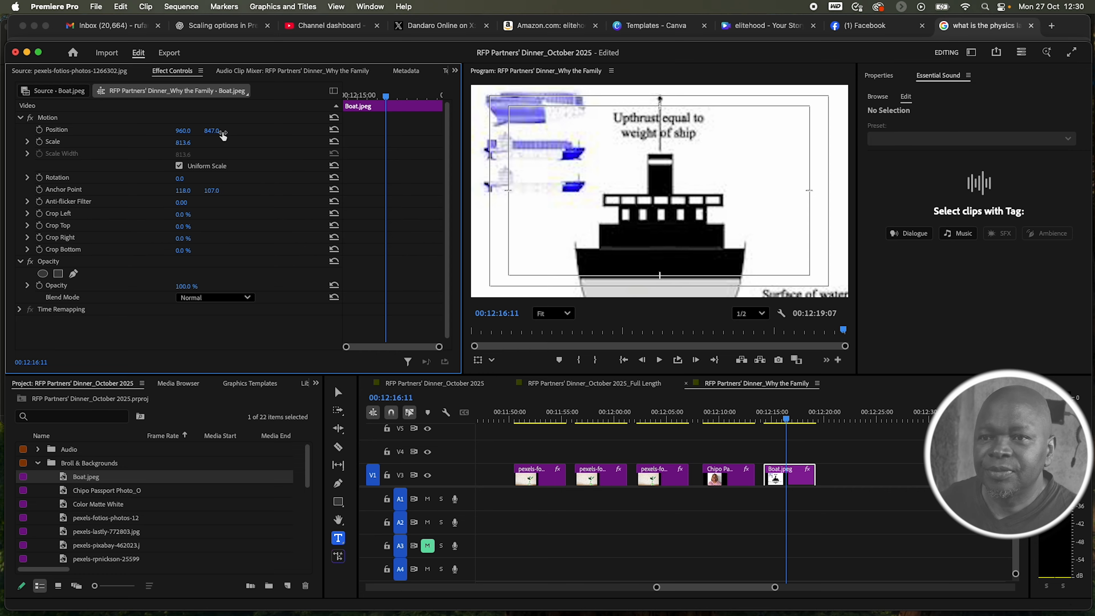
pyautogui.moveTo(213, 130); pyautogui.dragTo(194, 130)
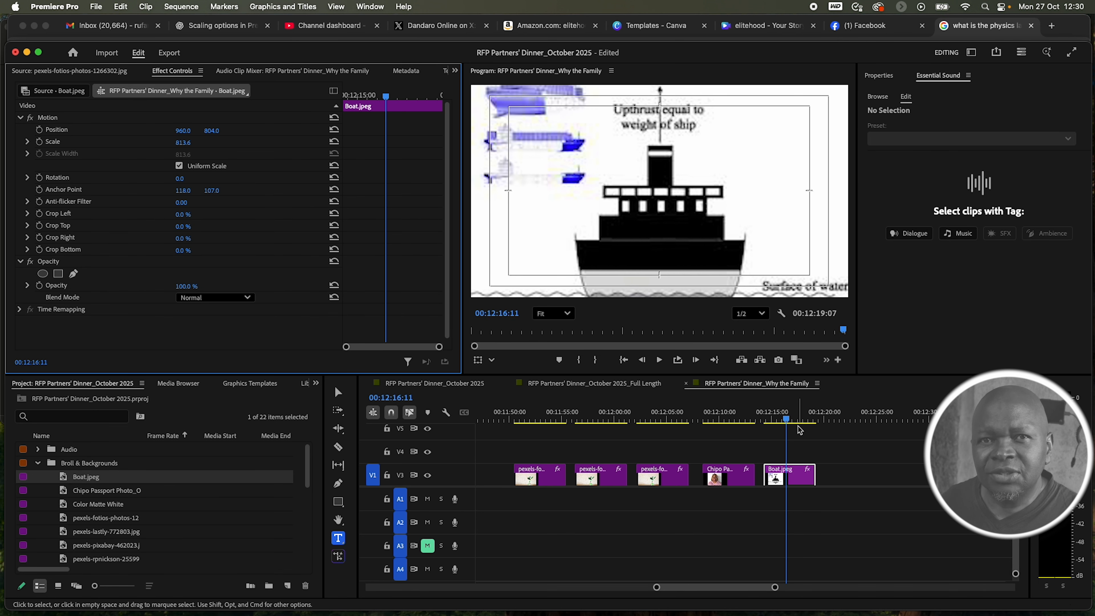
# Step: Move the playhead to 00:12:17:00 within the Boat.jpeg clip and save the project
pyautogui.click(794, 419)
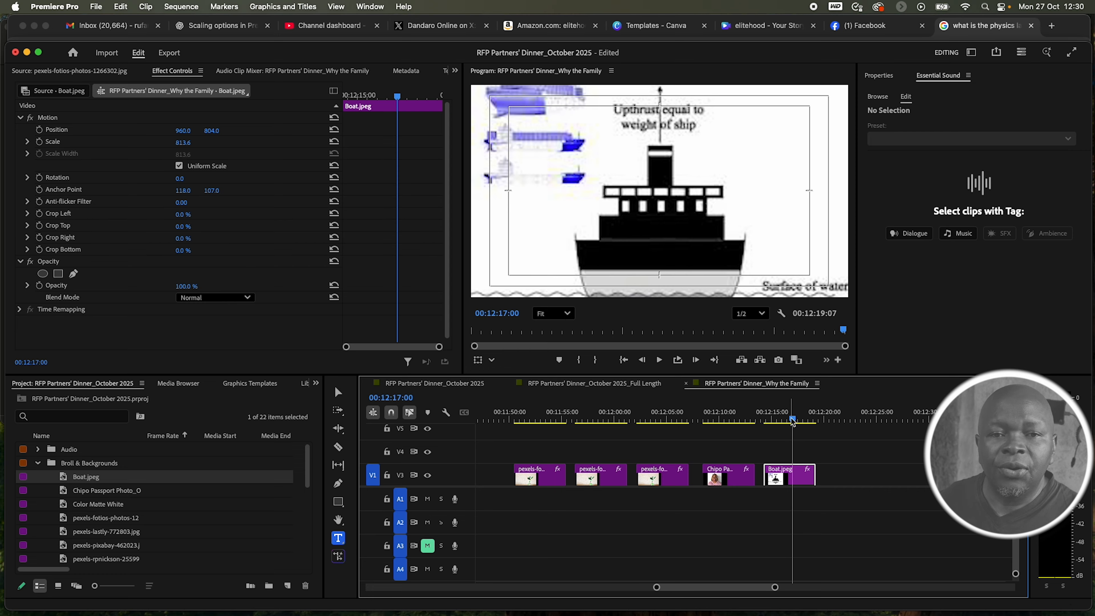
pyautogui.press('super+s')
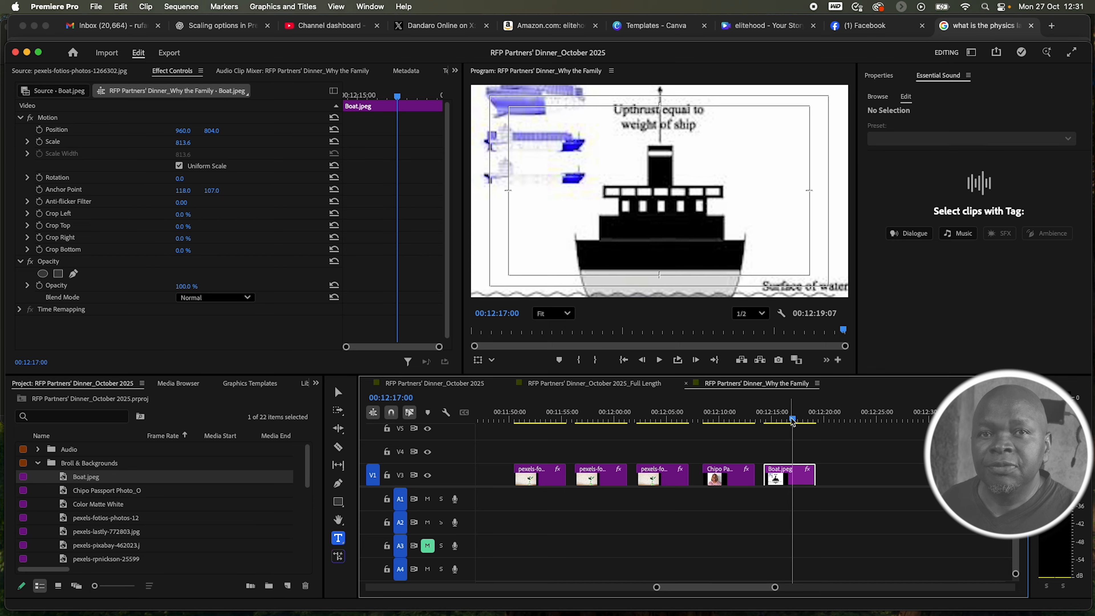